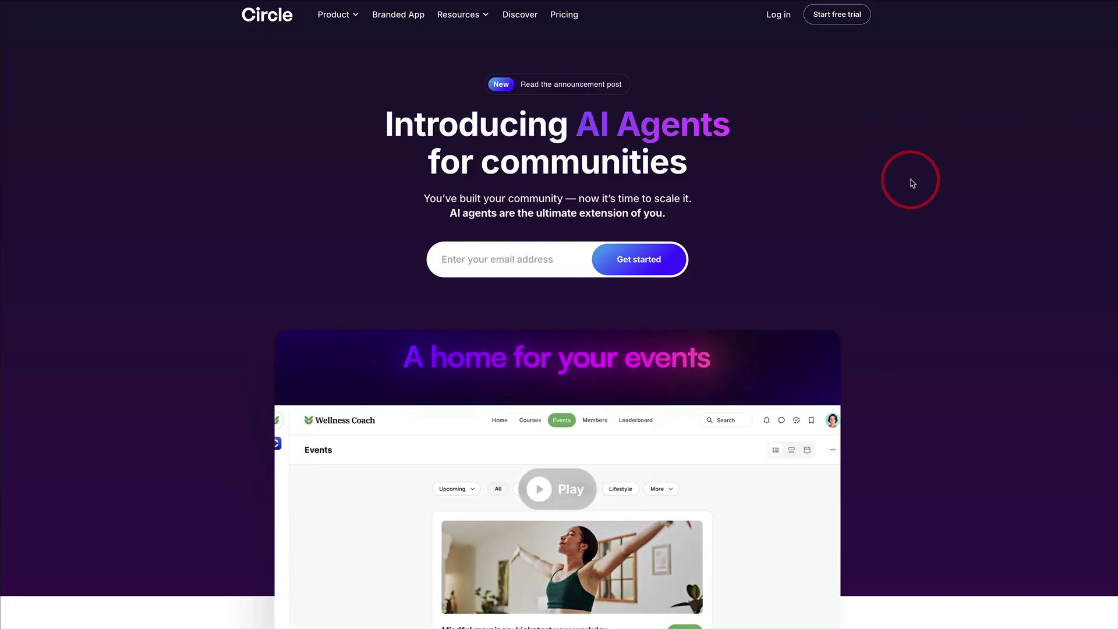
# Scroll down through the Circle AI Agents announcement page
pyautogui.scroll(-5, 926, 160)
pyautogui.scroll(-5, 922, 151)
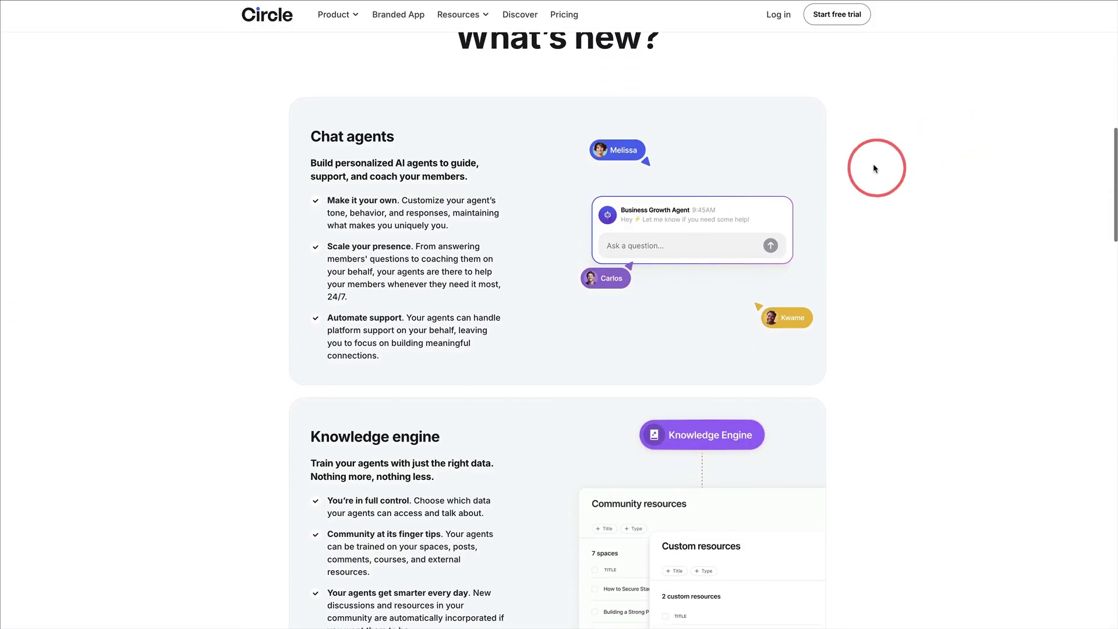
pyautogui.scroll(-1, 550, 192)
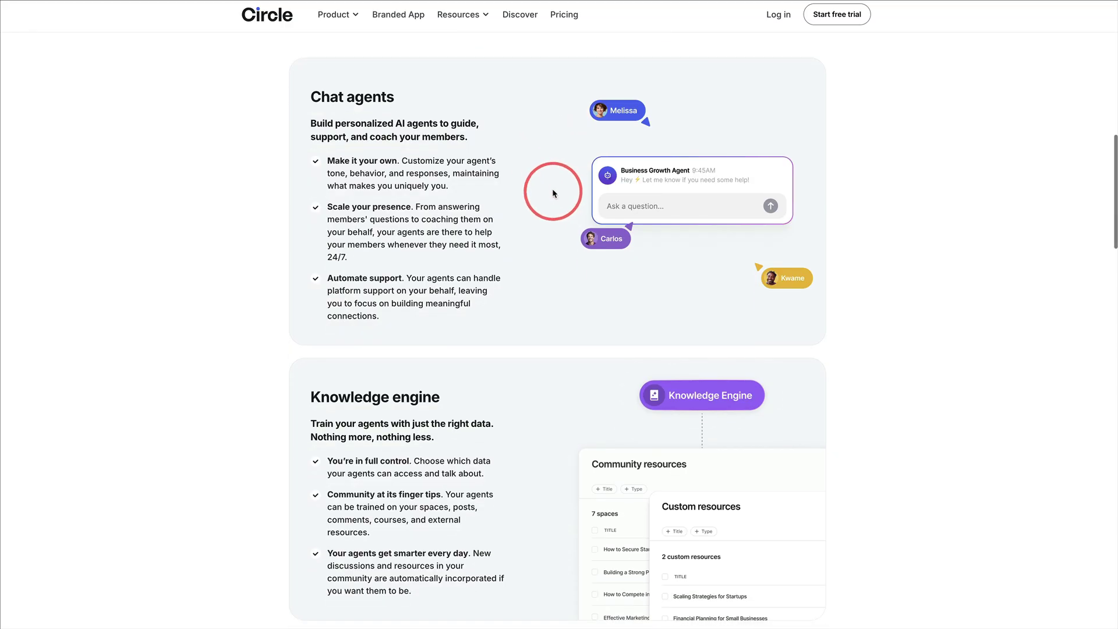
pyautogui.scroll(-1, 546, 208)
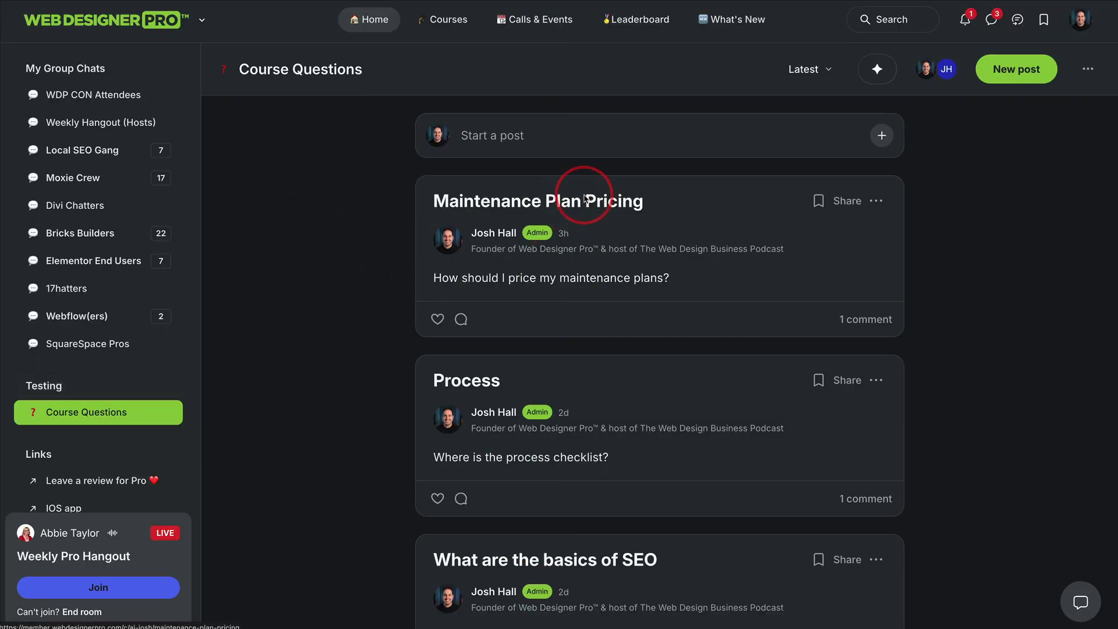
# Open the Maintenance Plan Pricing post to read the AI agent's reply
pyautogui.click(581, 206)
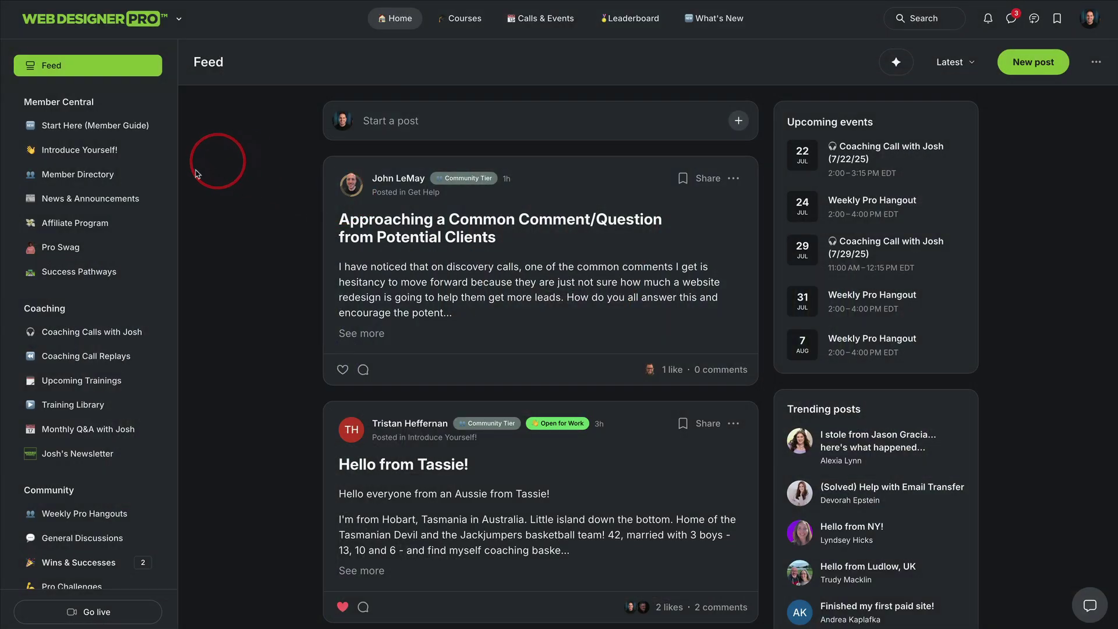
# Go to the AI Agents admin page from the community logo dropdown
pyautogui.click(108, 25)
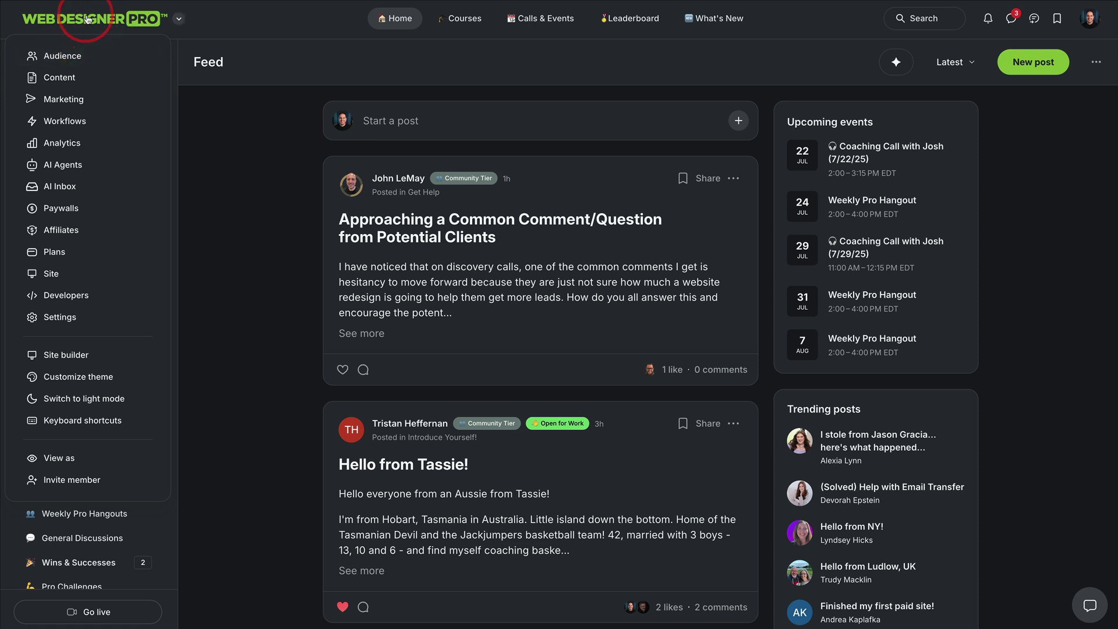
pyautogui.click(53, 167)
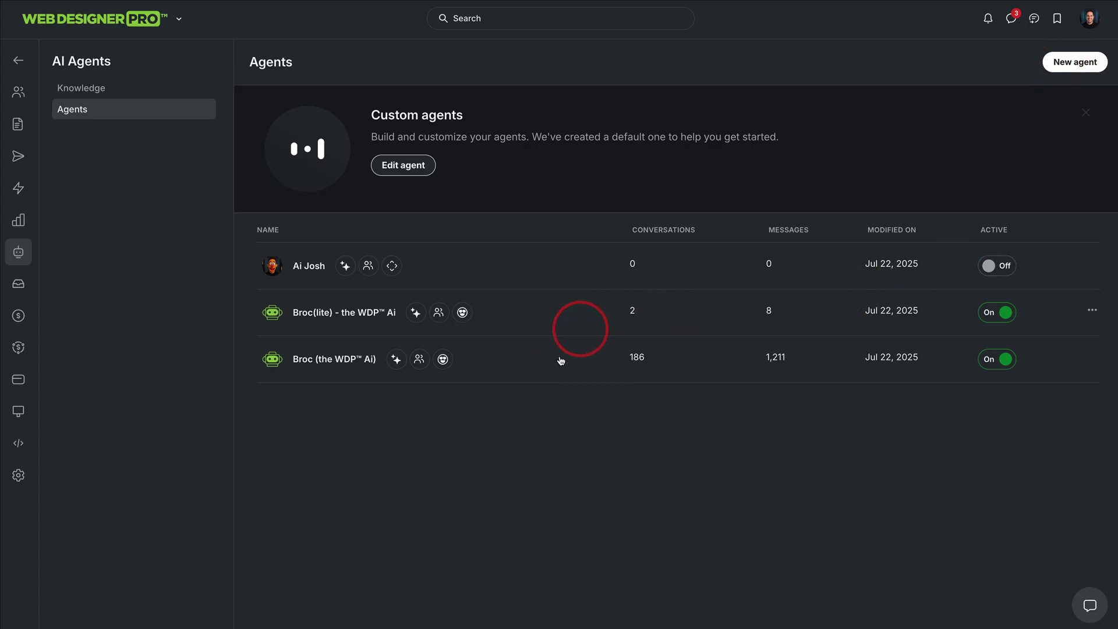
# Create a new agent and change its bio to 'Ask me anything about the courses.'
pyautogui.click(1068, 66)
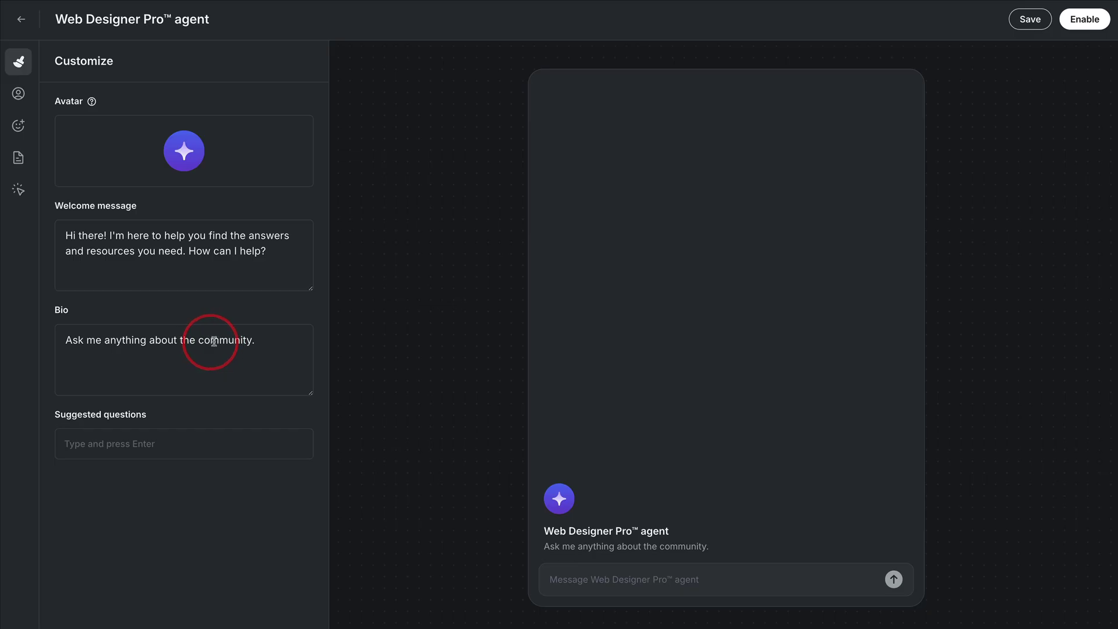
pyautogui.doubleClick(213, 344)
pyautogui.click(272, 340)
pyautogui.moveTo(272, 339); pyautogui.dragTo(200, 344)
pyautogui.write('c')
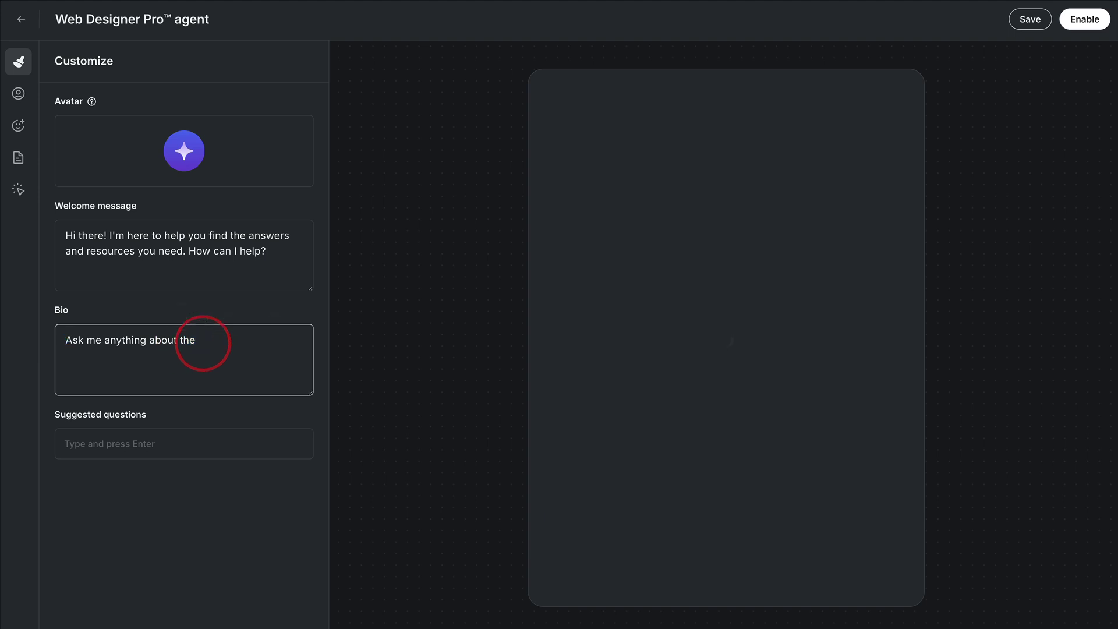
pyautogui.write('courses.')
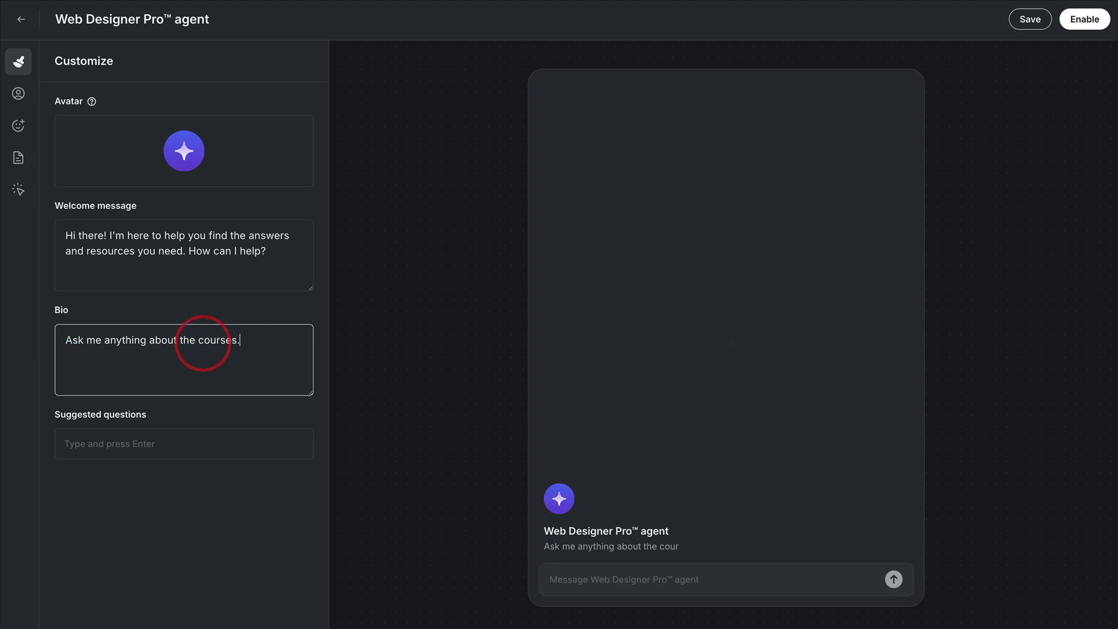
# Add suggested questions 'What should my pricing be?' and one about creating recurring revenue
pyautogui.click(141, 445)
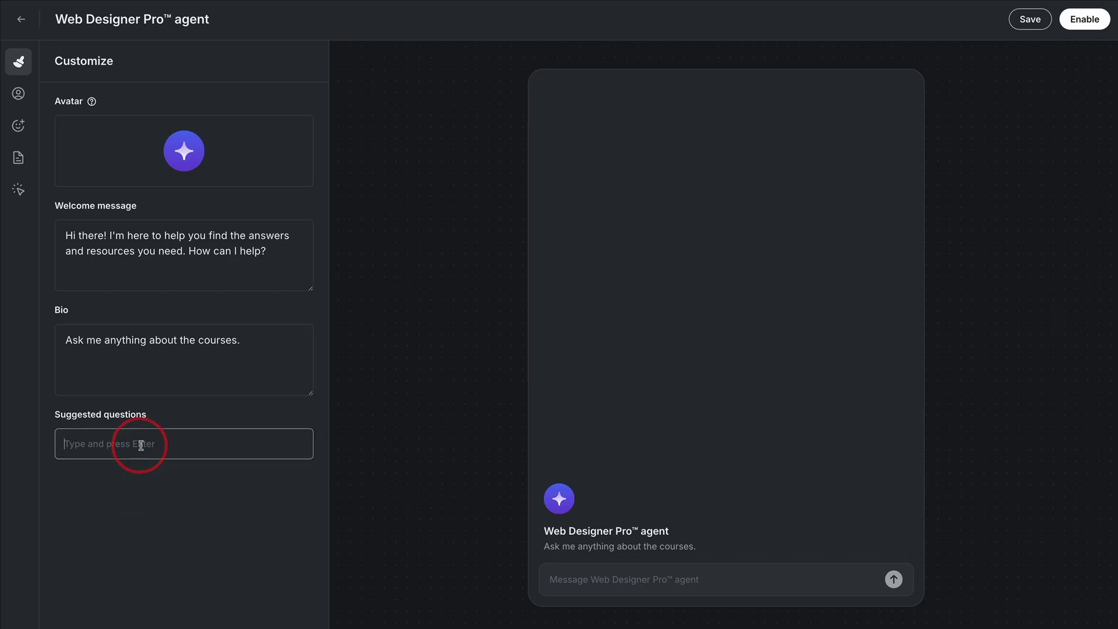
pyautogui.write('What should my pricing be?')
pyautogui.press('Return')
pyautogui.write('How can I create recr')
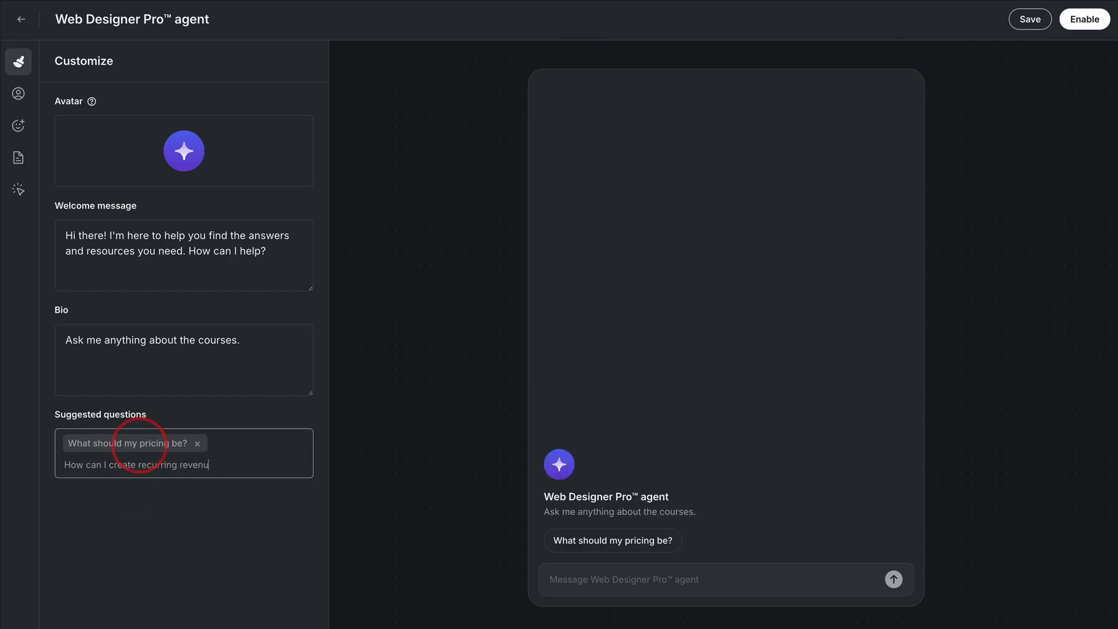
pyautogui.press('Return')
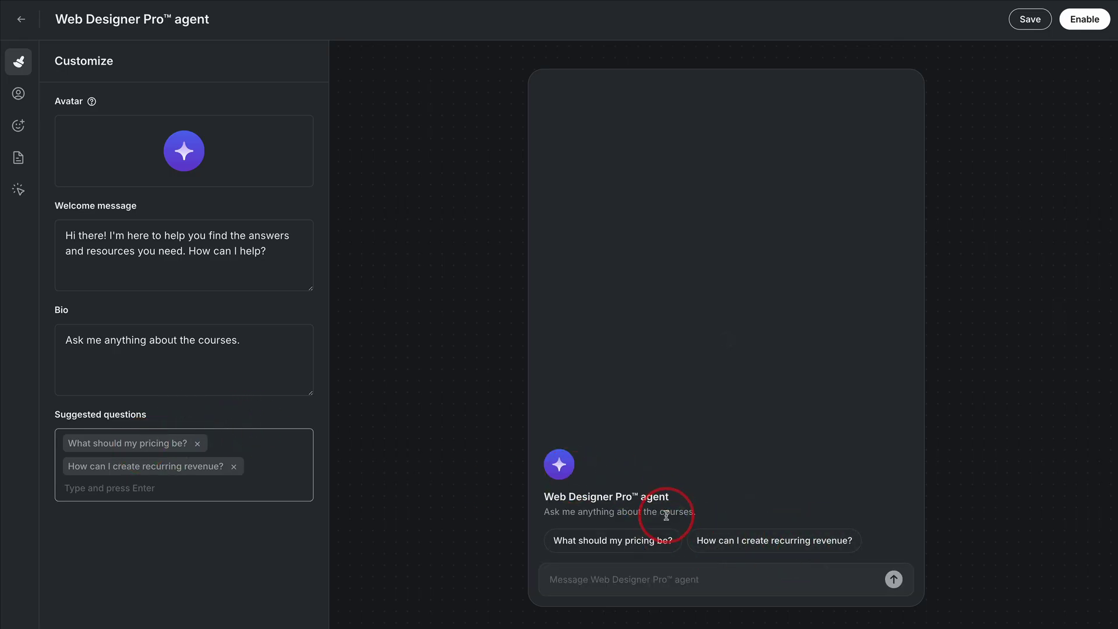
# Filter the agent's audience to tag Courses Tier (113 members) and enable the welcome message
pyautogui.click(19, 93)
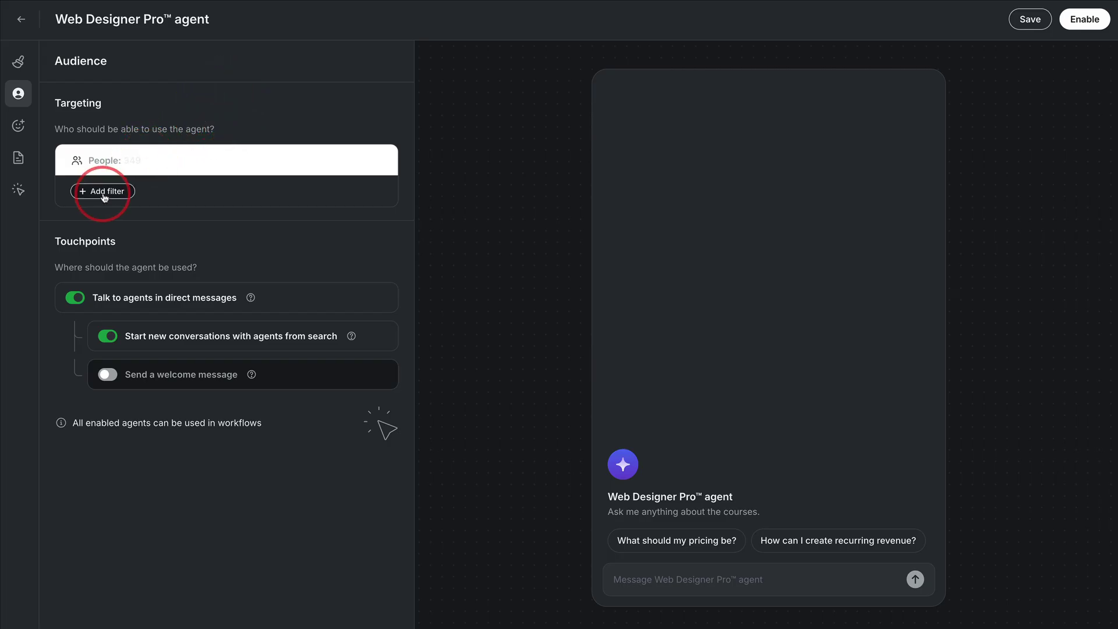
pyautogui.moveTo(163, 167); pyautogui.dragTo(137, 165)
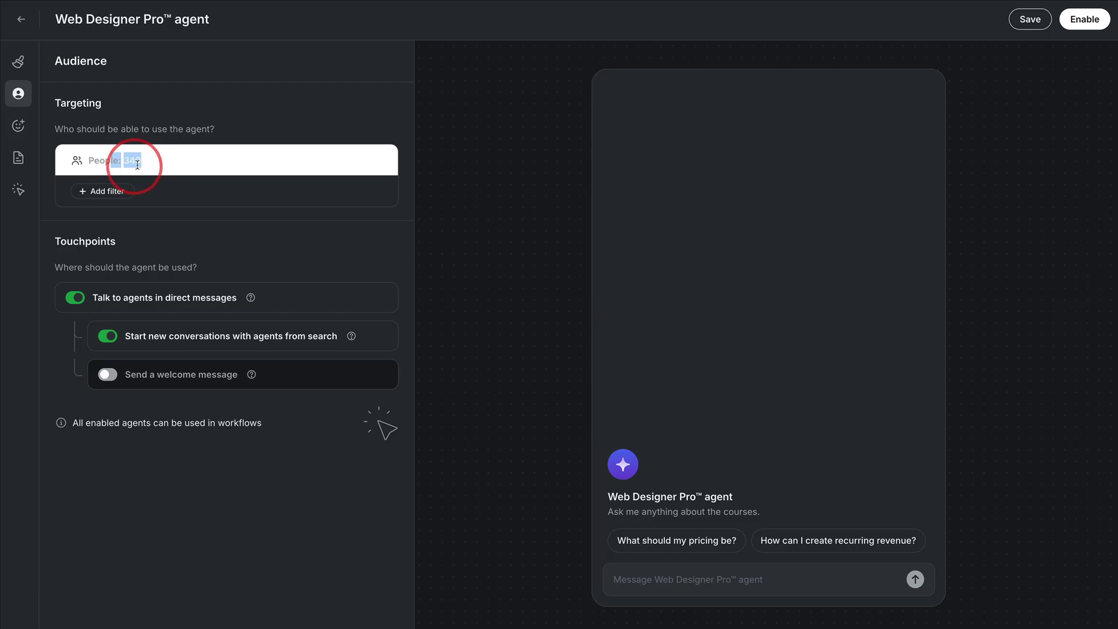
pyautogui.click(100, 193)
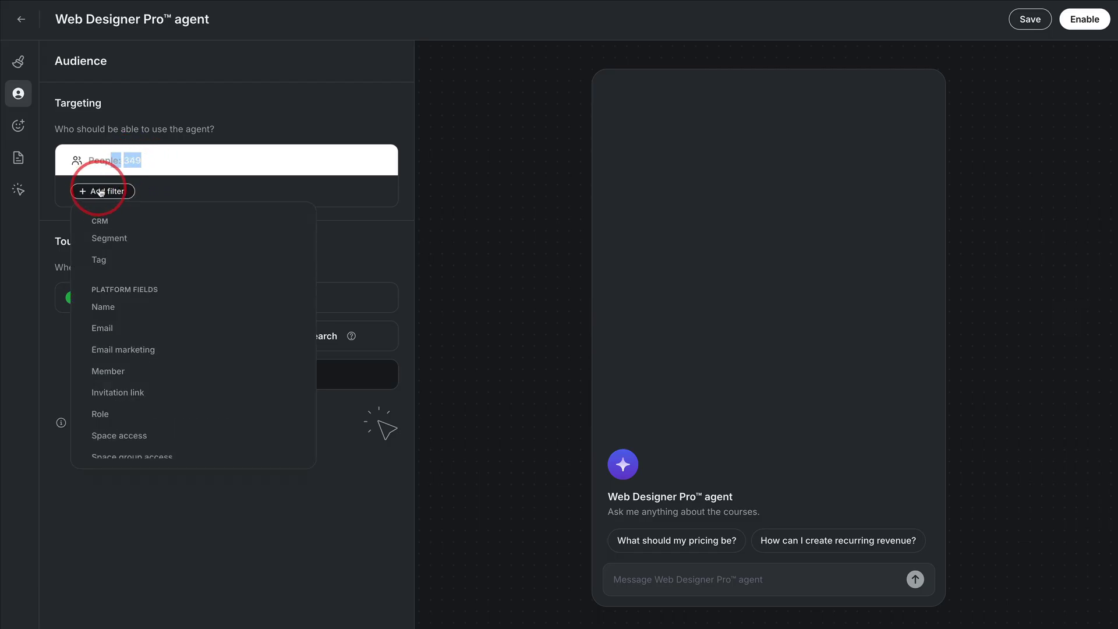
pyautogui.click(121, 261)
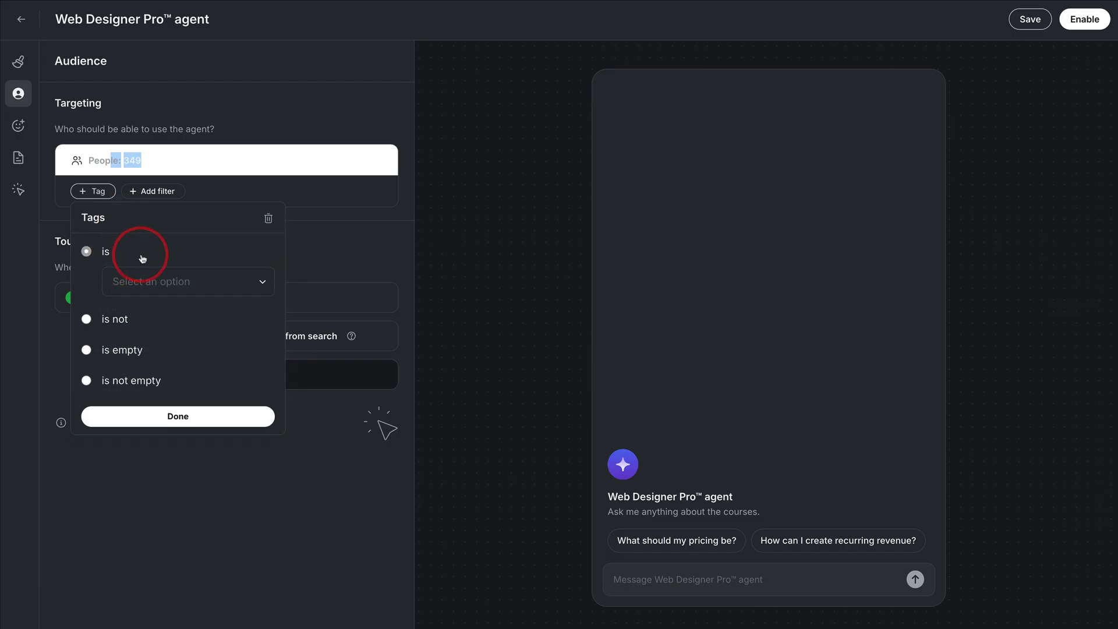
pyautogui.click(175, 289)
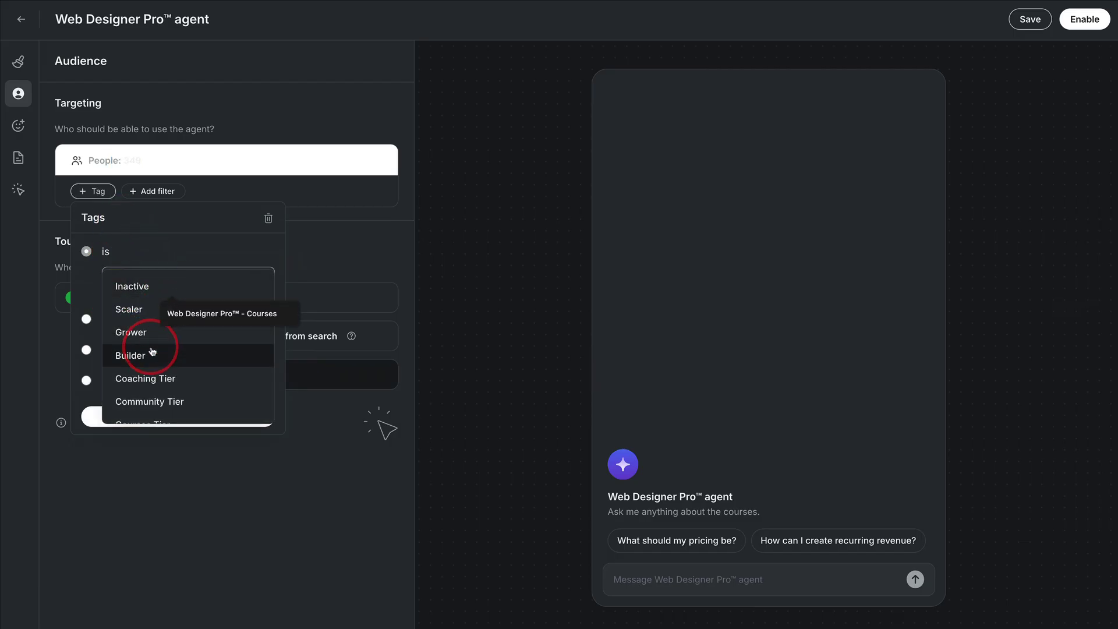
pyautogui.scroll(-1, 158, 386)
pyautogui.click(158, 389)
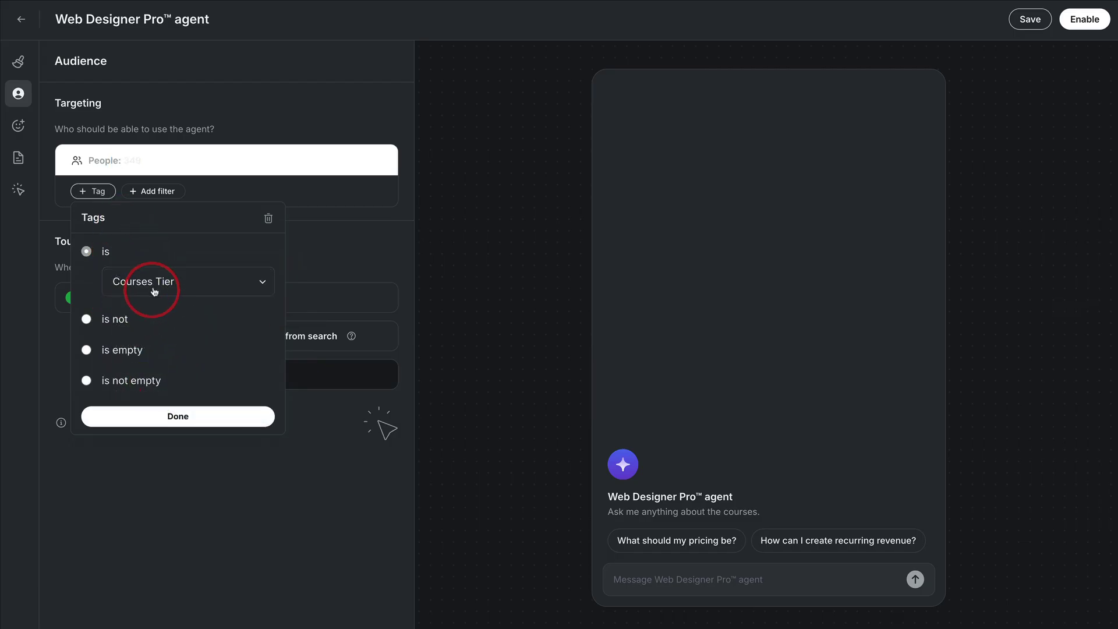
pyautogui.click(174, 419)
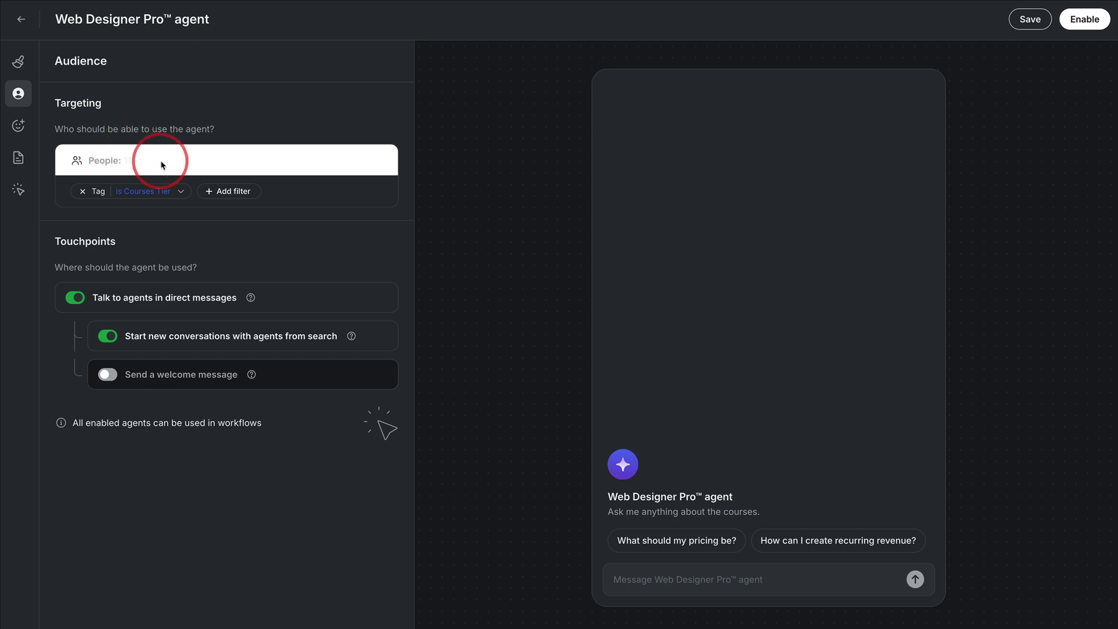
pyautogui.moveTo(159, 164); pyautogui.dragTo(124, 161)
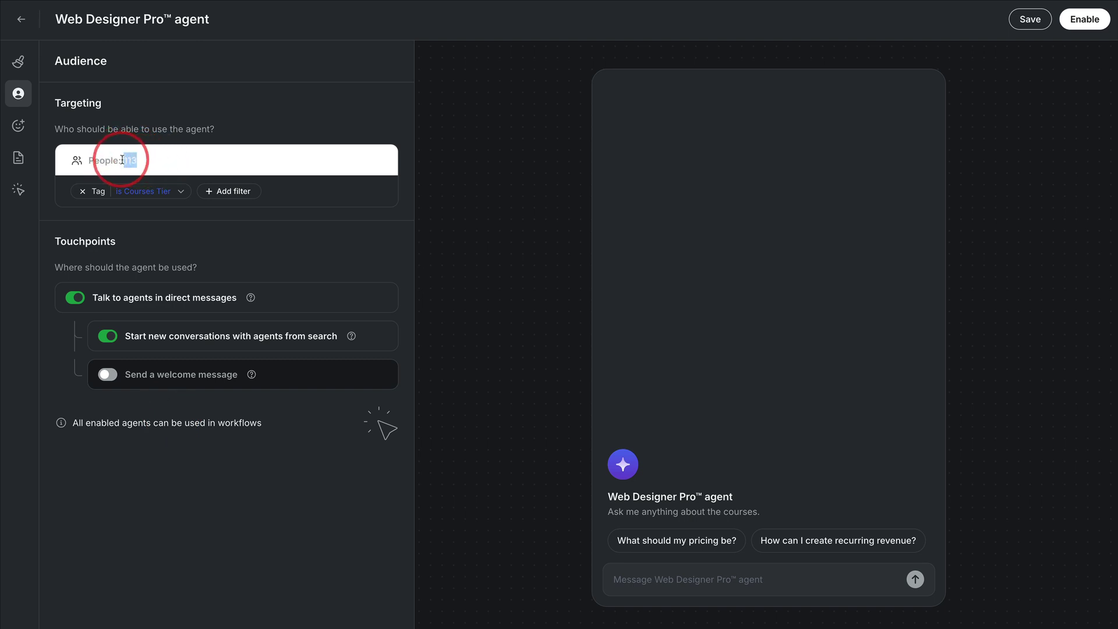
pyautogui.click(106, 375)
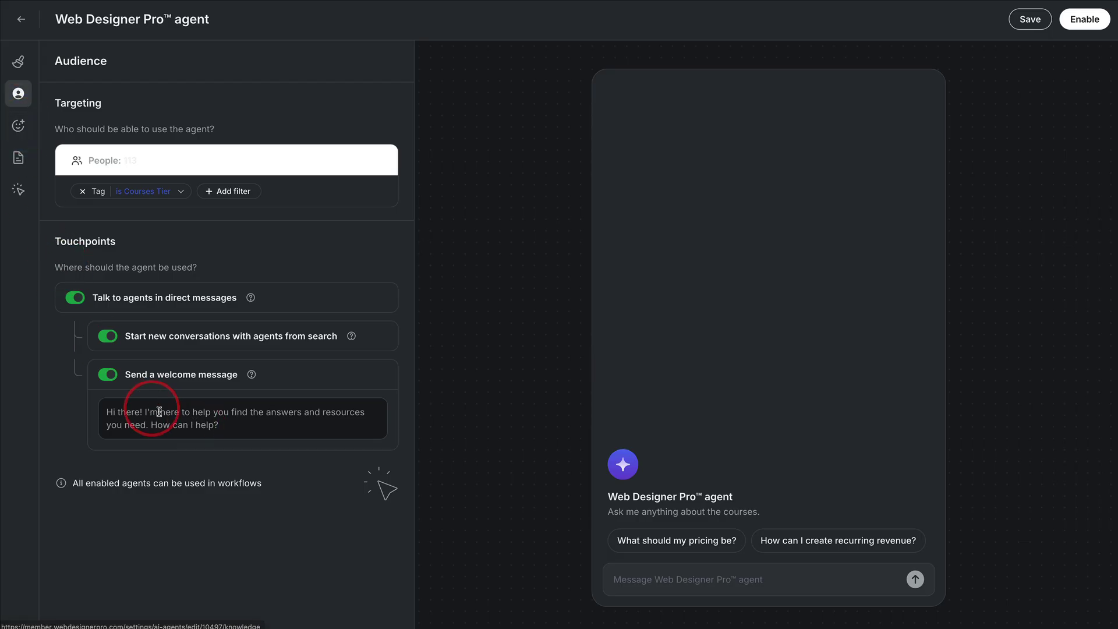
# Set the agent's Behavior tone to Friendly: enthusiastic, upbeat and encouraging
pyautogui.click(20, 126)
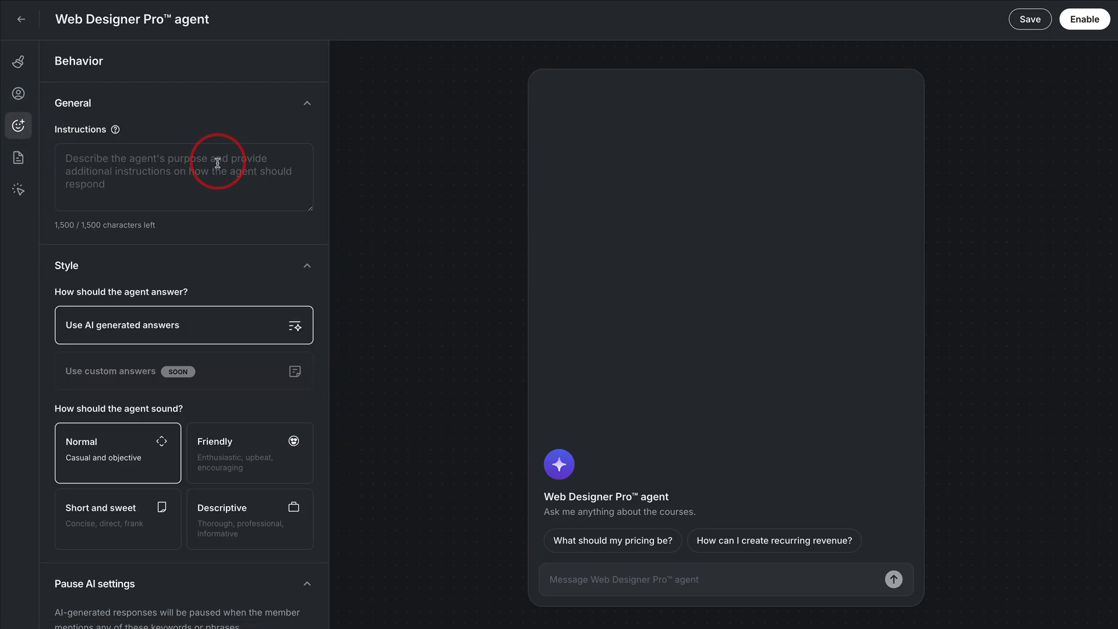
pyautogui.scroll(-2, 200, 112)
pyautogui.scroll(2, 180, 112)
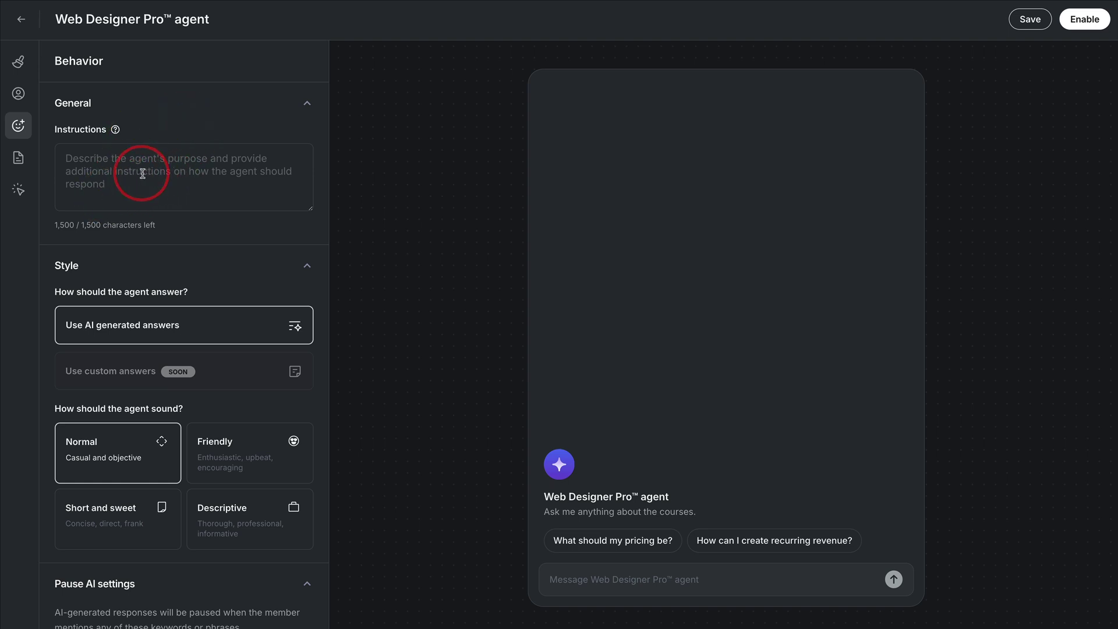
pyautogui.scroll(-1, 151, 165)
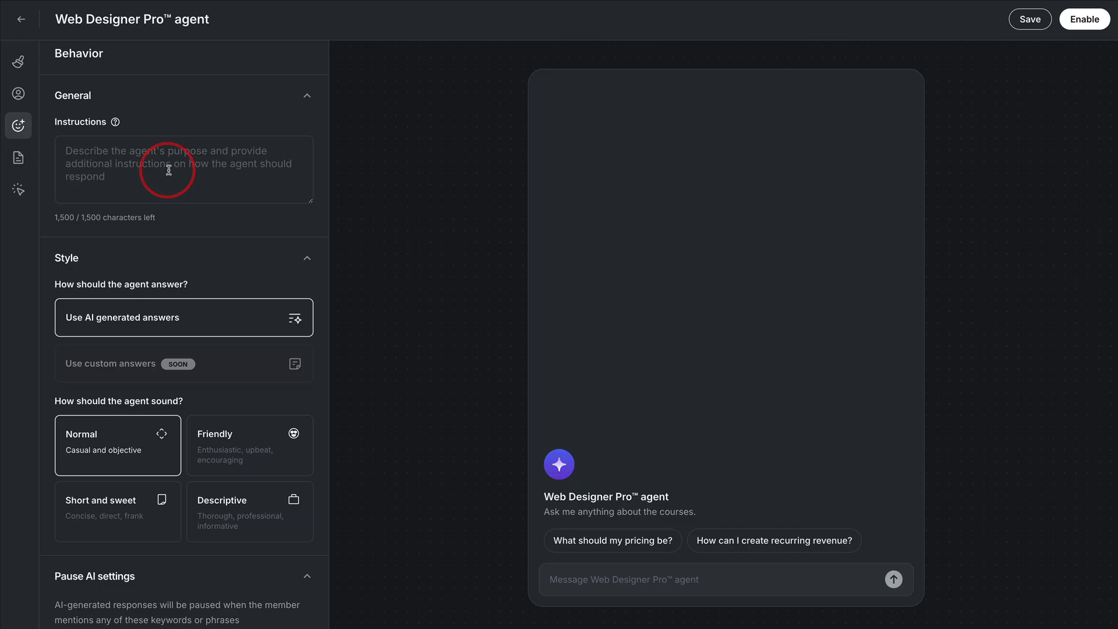
pyautogui.scroll(-1, 178, 161)
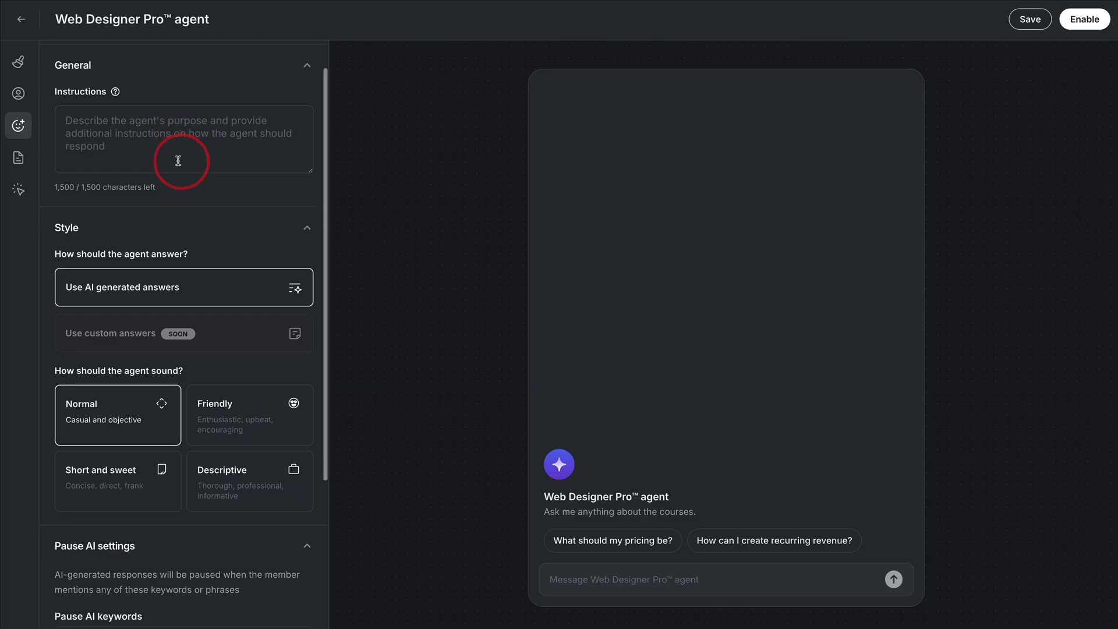
pyautogui.scroll(-1, 184, 161)
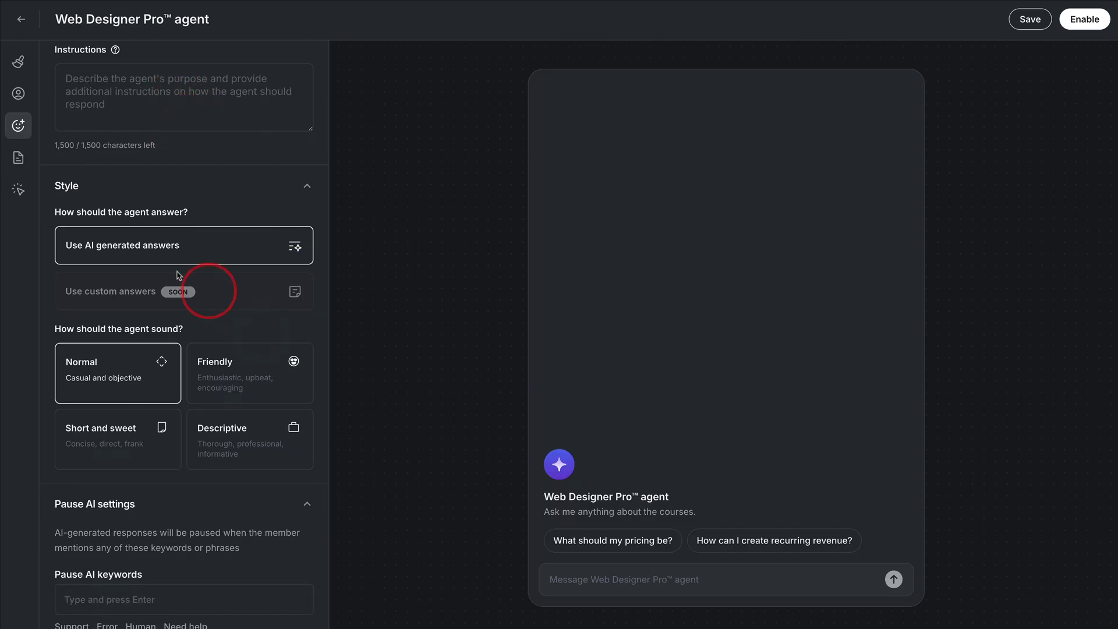
pyautogui.scroll(-3, 190, 253)
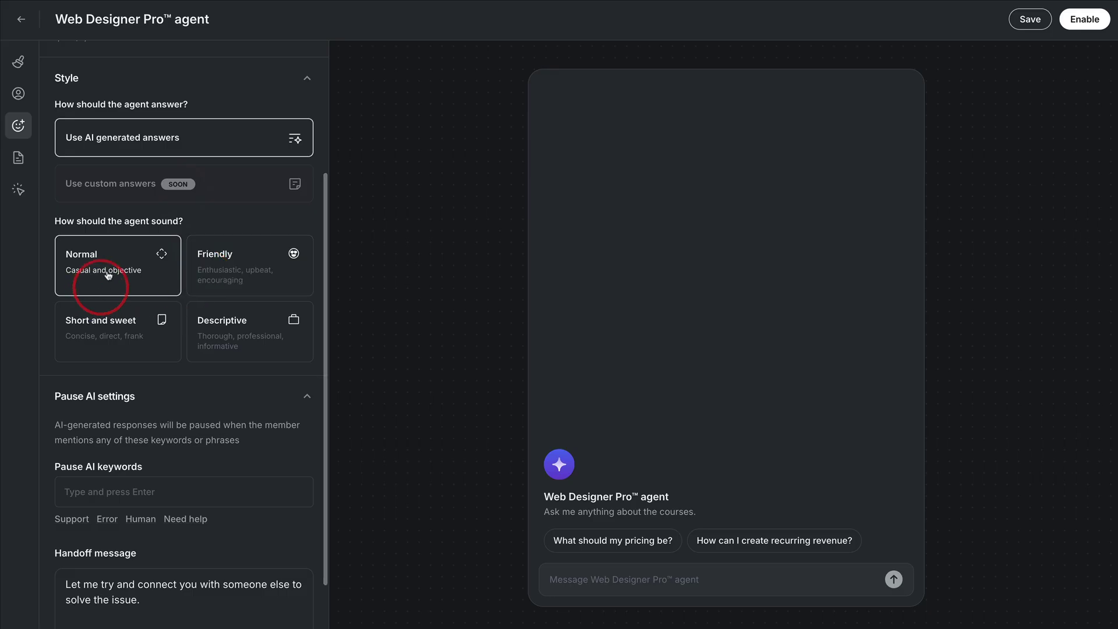
pyautogui.scroll(-2, 117, 309)
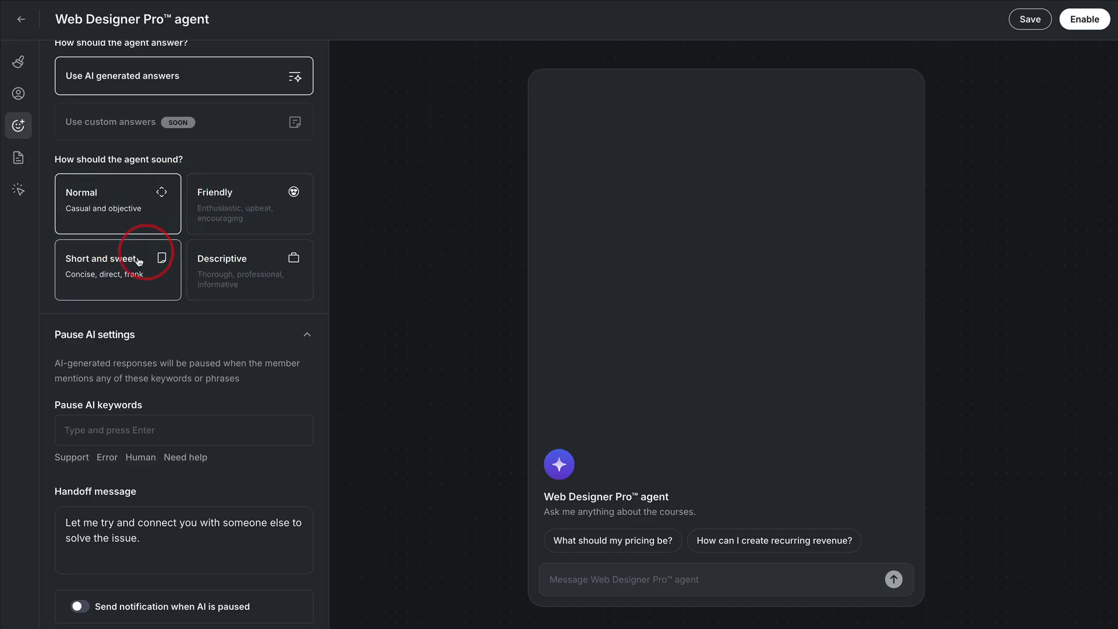
pyautogui.click(218, 222)
pyautogui.scroll(-1, 320, 207)
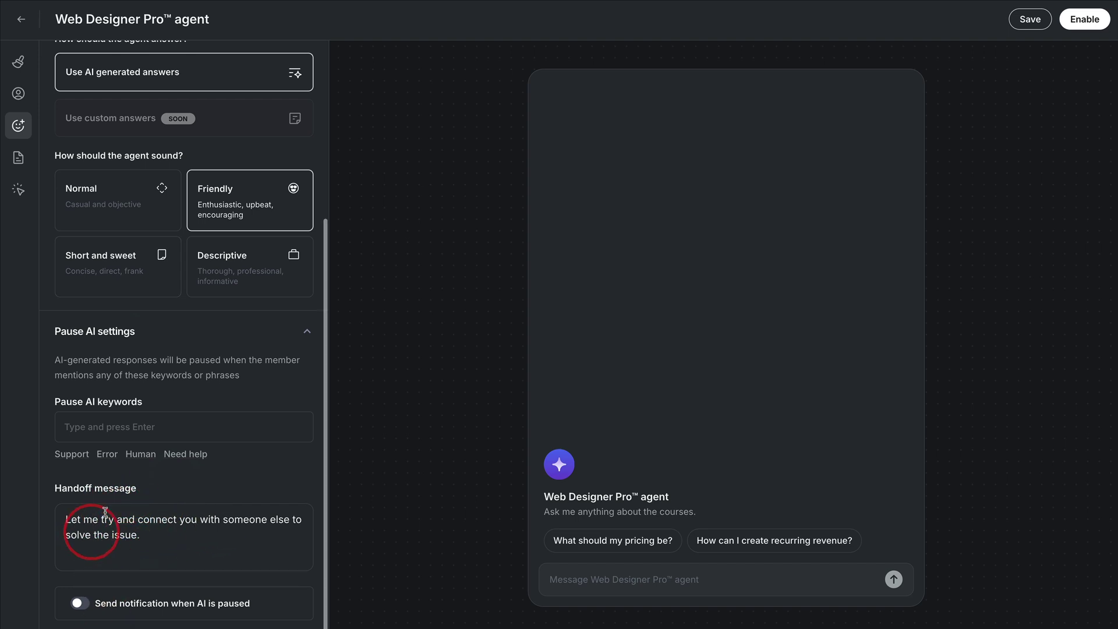
pyautogui.click(19, 159)
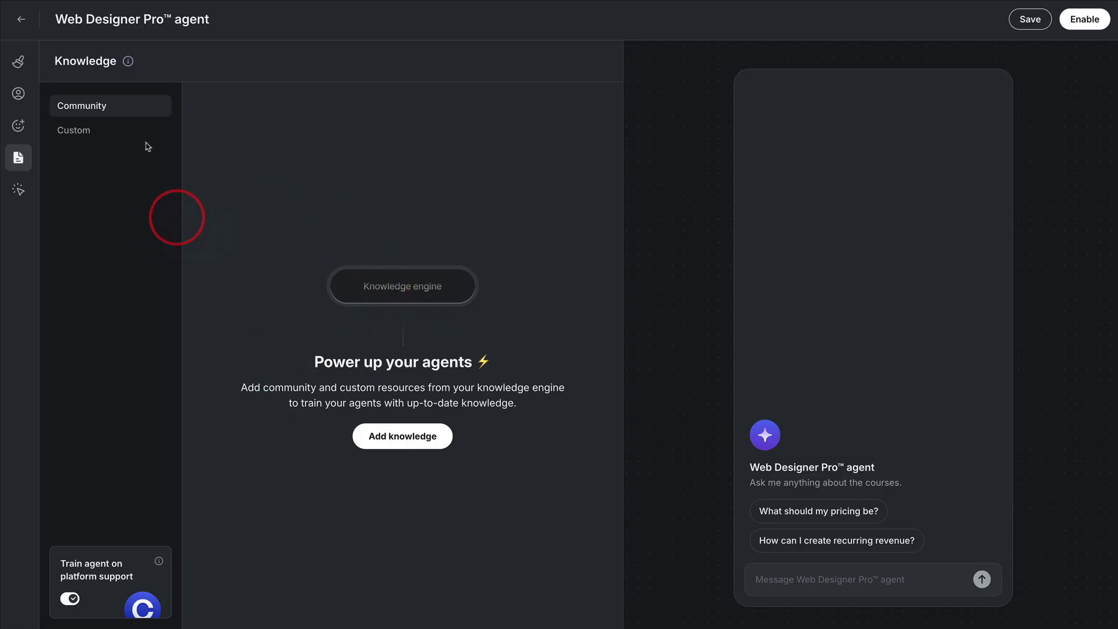
pyautogui.click(99, 133)
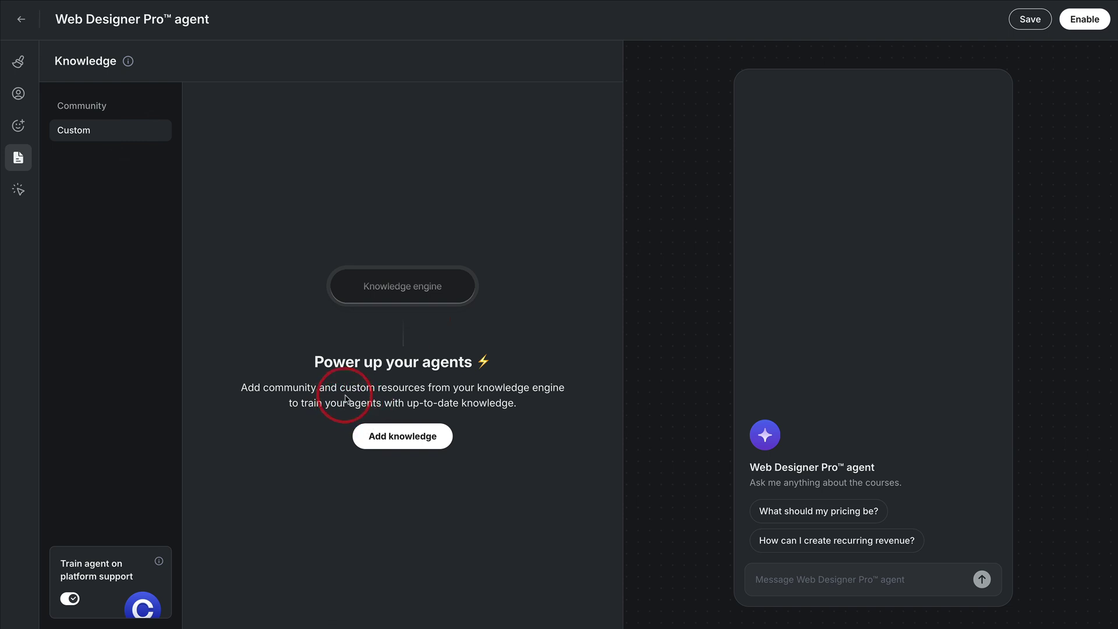
pyautogui.click(82, 106)
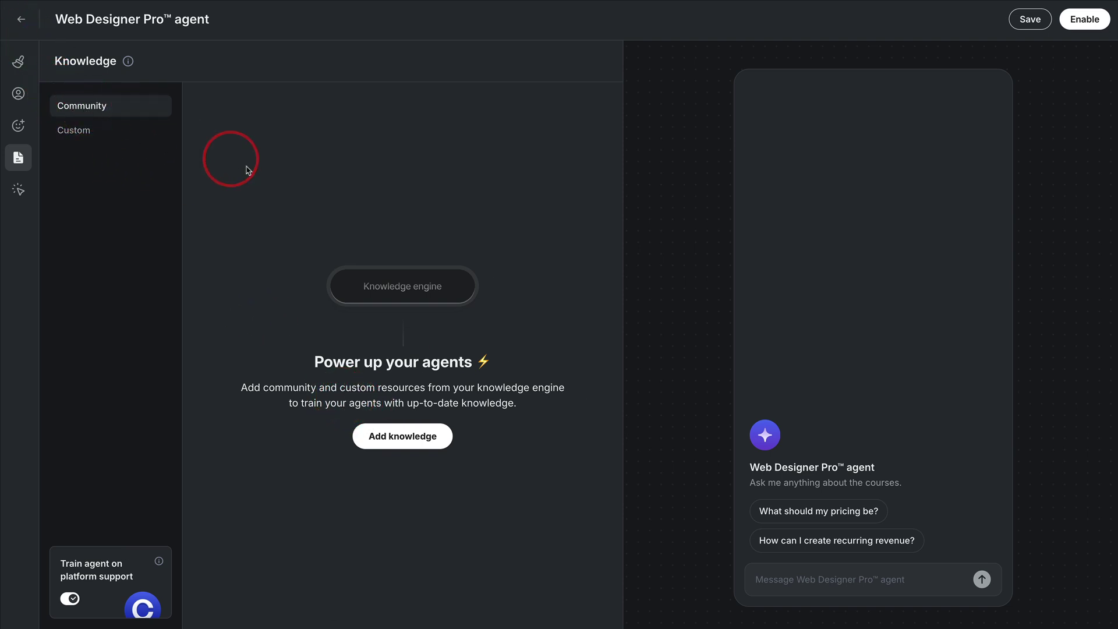
# Select the Process, Design, Divi Beginner, SEO, Under the Hood (cPanel), CSS and Business course spaces as knowledge
pyautogui.click(387, 438)
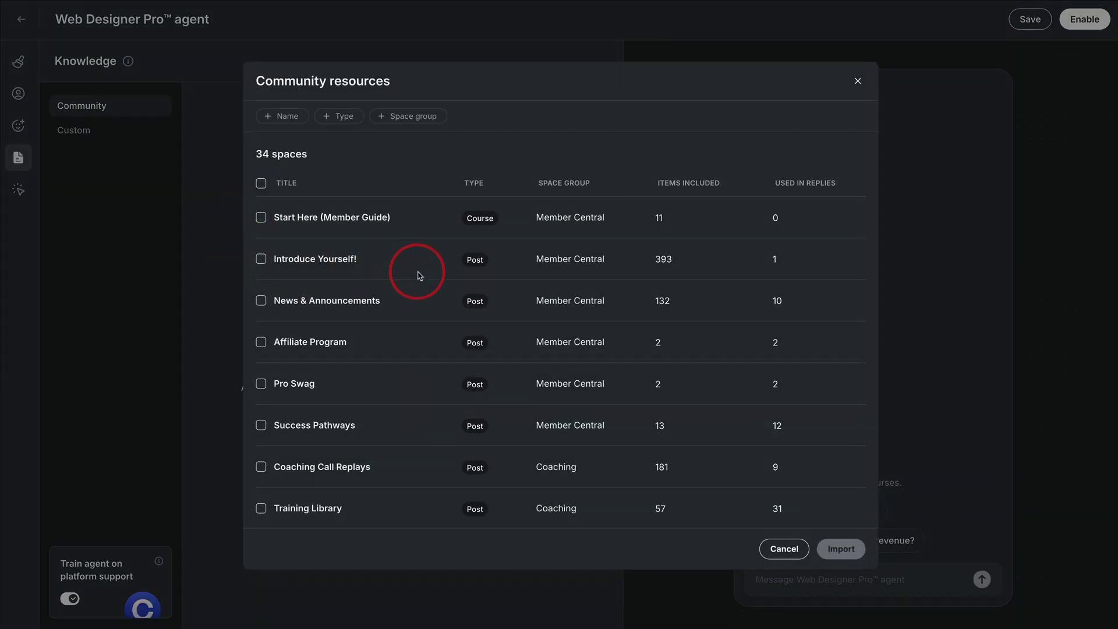
pyautogui.scroll(-3, 298, 239)
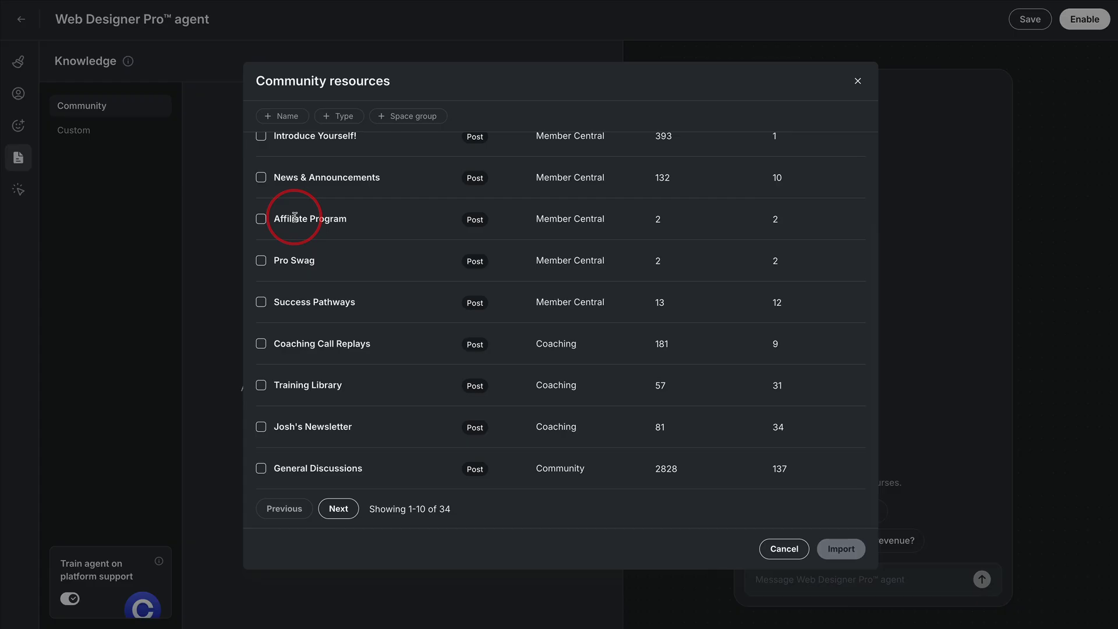
pyautogui.scroll(3, 315, 274)
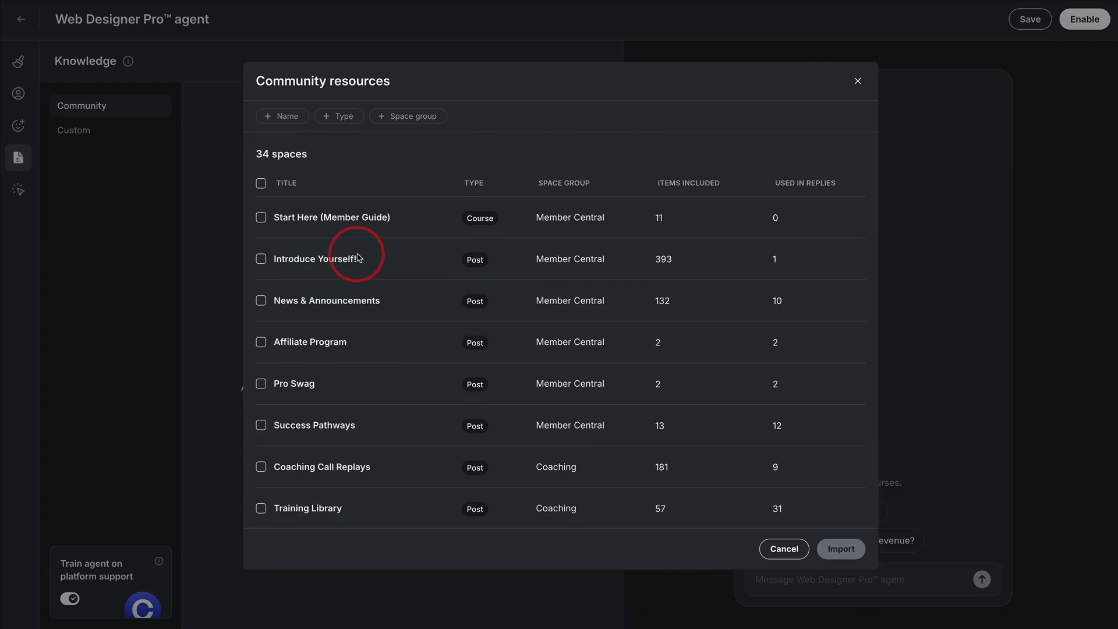
pyautogui.scroll(-3, 373, 251)
pyautogui.scroll(3, 373, 242)
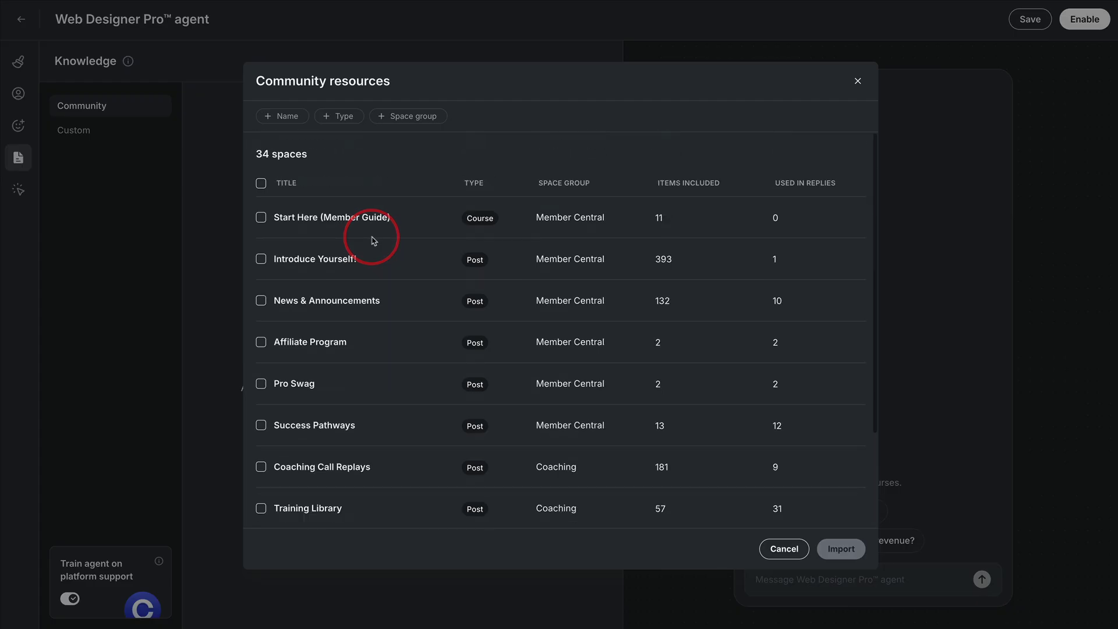
pyautogui.scroll(-3, 424, 204)
pyautogui.click(343, 504)
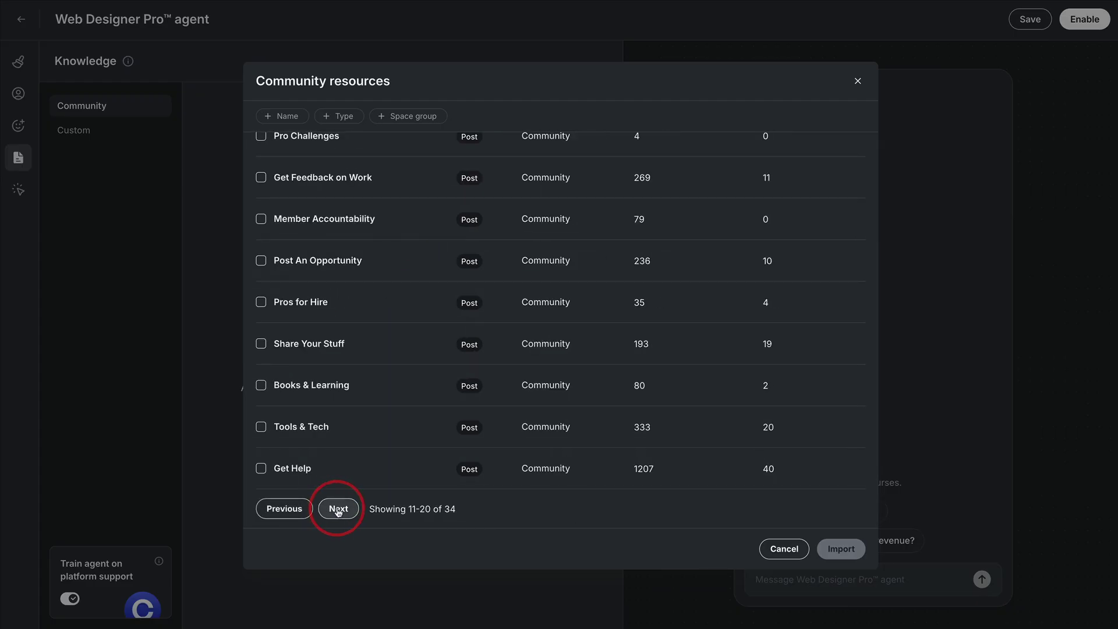
pyautogui.click(341, 508)
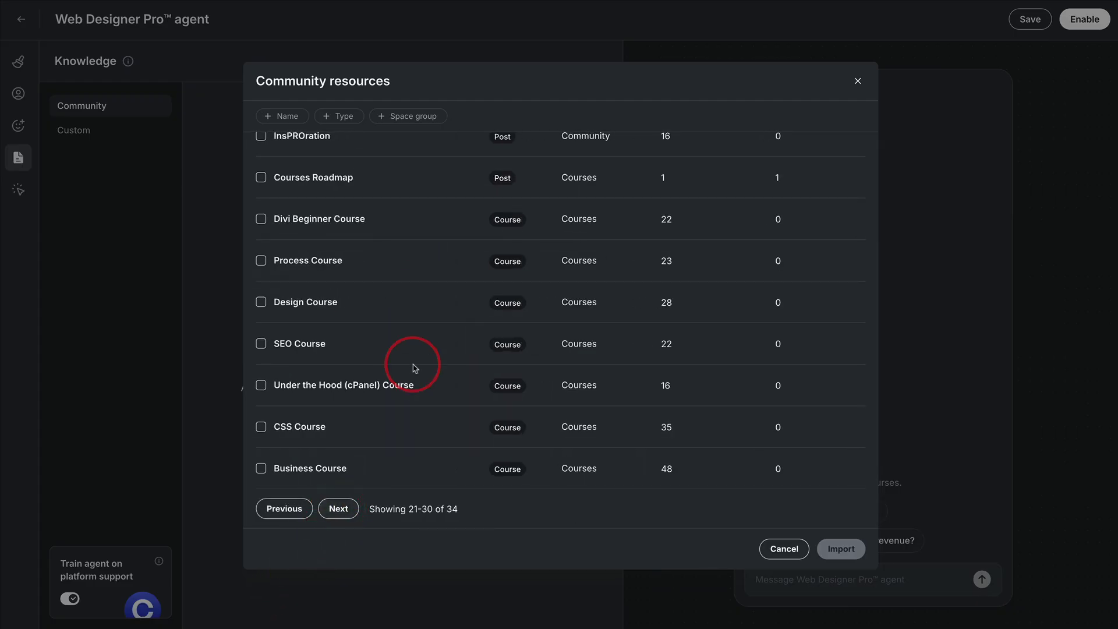
pyautogui.scroll(2, 415, 368)
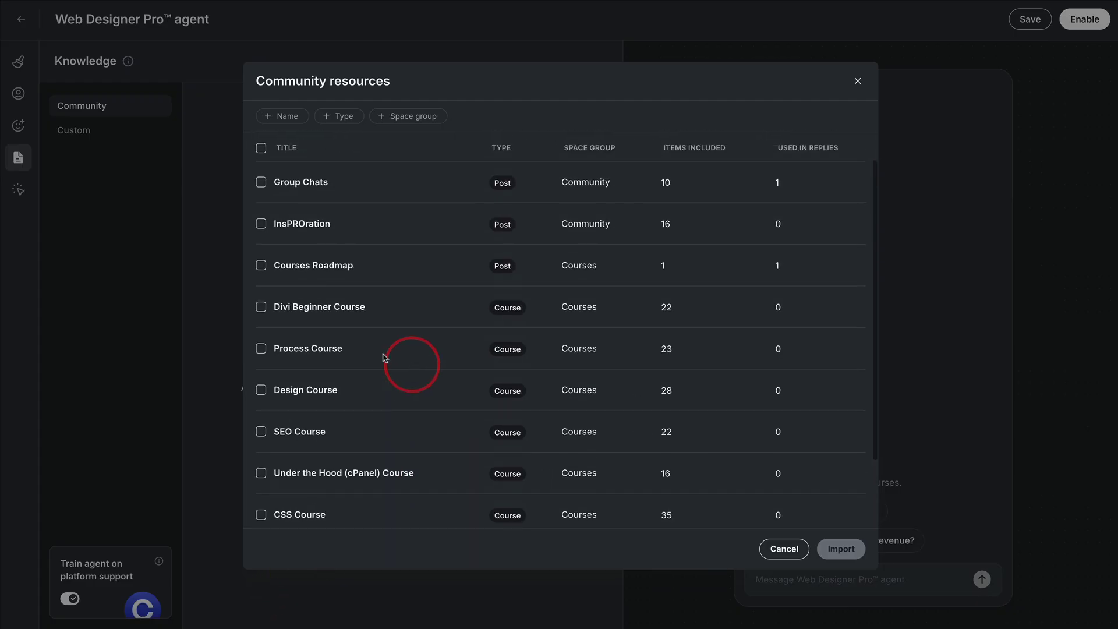
pyautogui.click(263, 349)
pyautogui.click(261, 389)
pyautogui.click(261, 307)
pyautogui.scroll(-2, 301, 332)
pyautogui.click(261, 344)
pyautogui.click(261, 385)
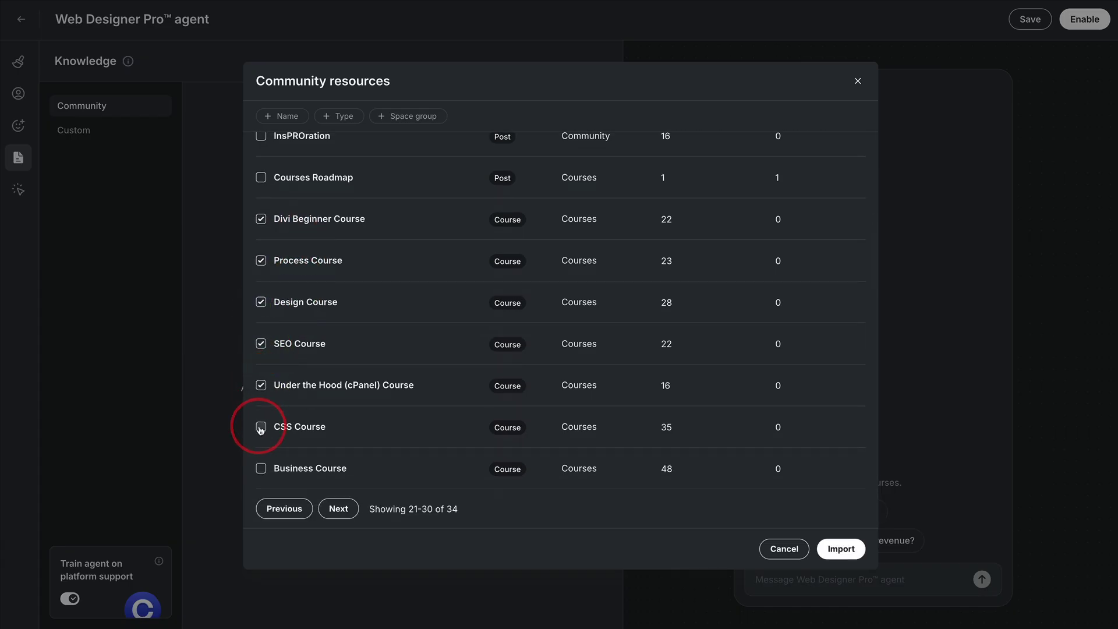
pyautogui.click(260, 428)
pyautogui.click(261, 468)
# Add Maintenance Plan, Scaling, Course Resources and Course Questions, then import all eleven spaces
pyautogui.click(338, 509)
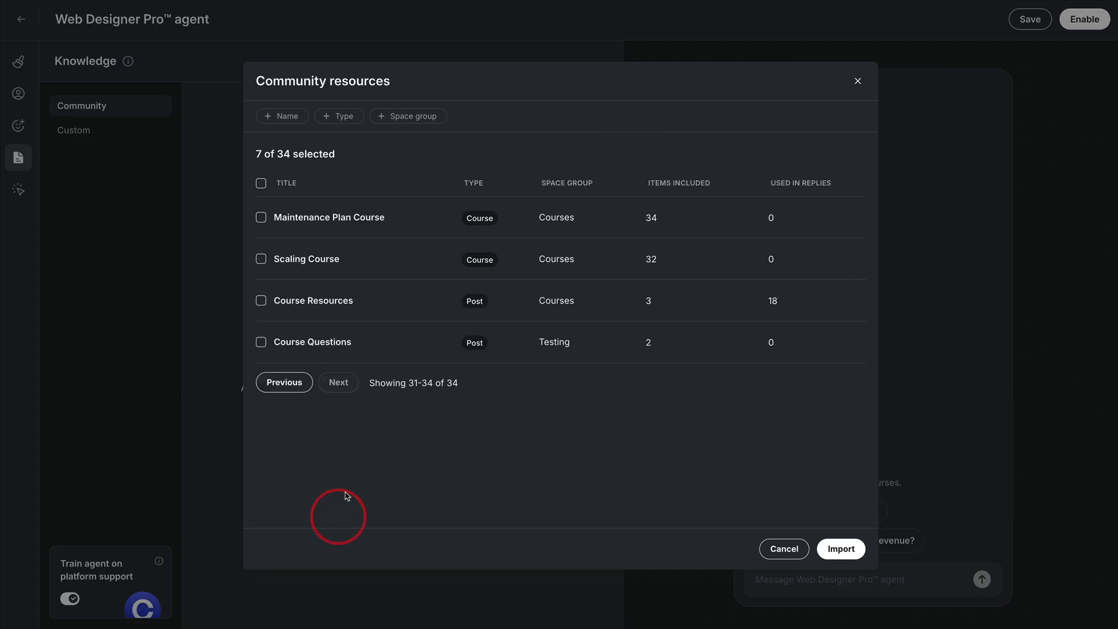
pyautogui.click(261, 217)
pyautogui.click(261, 259)
pyautogui.click(261, 300)
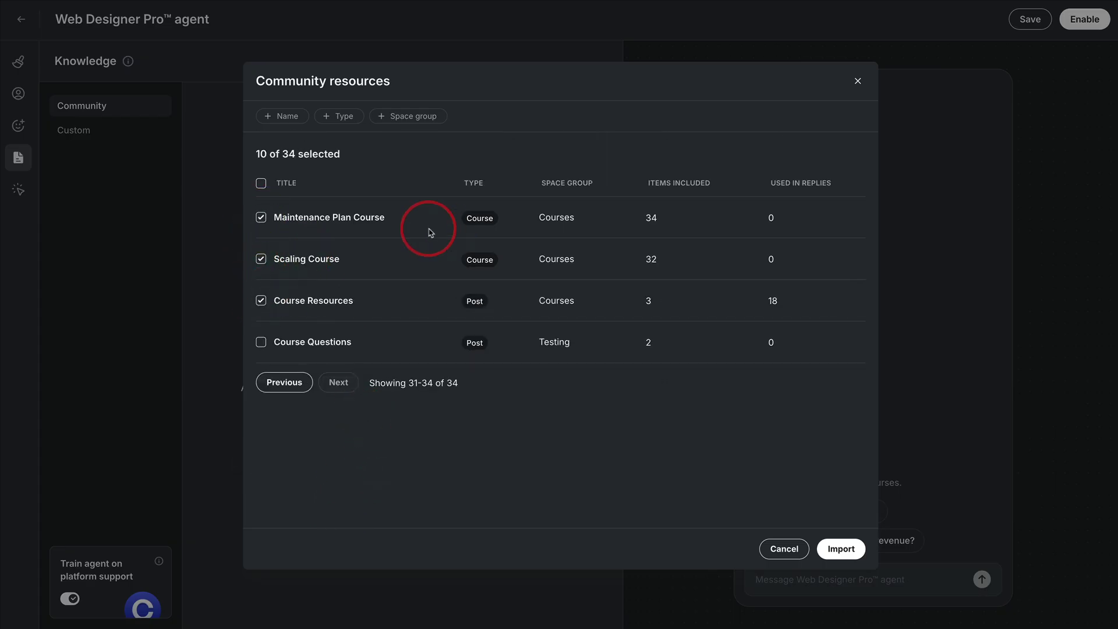
pyautogui.click(261, 342)
pyautogui.click(842, 550)
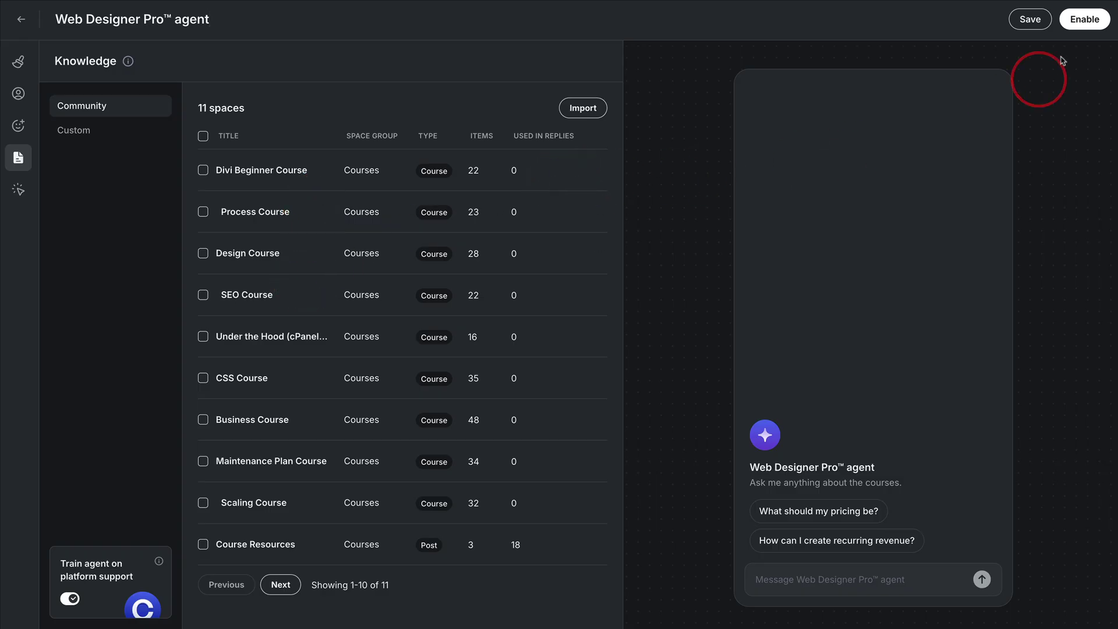
# Save the Web Designer Pro™ agent, check its Workflows section, and save again
pyautogui.click(1030, 19)
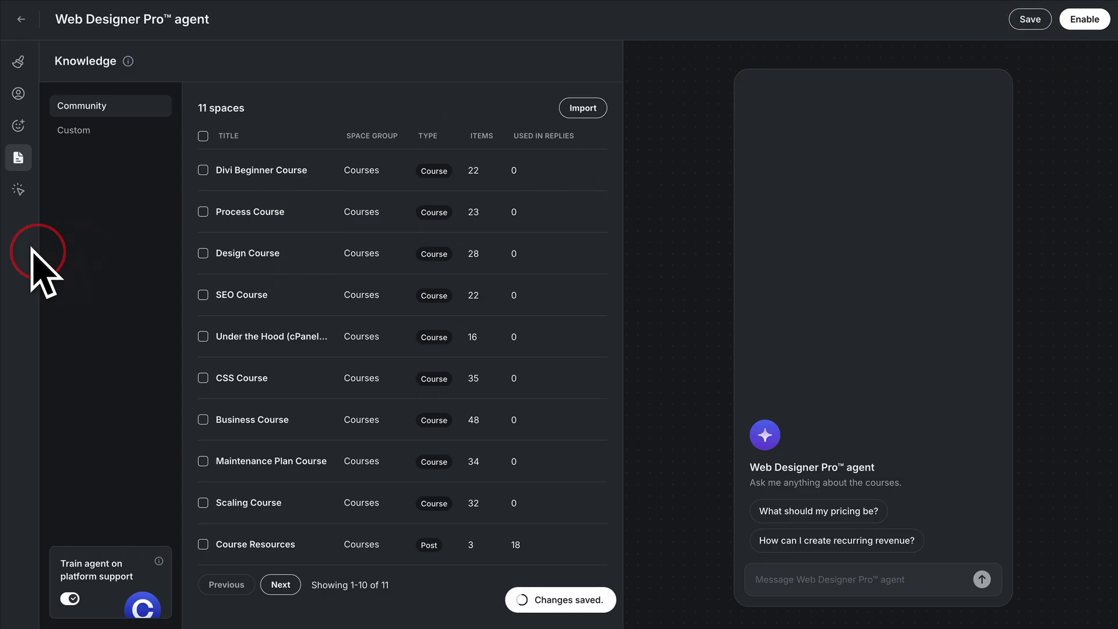
pyautogui.click(20, 188)
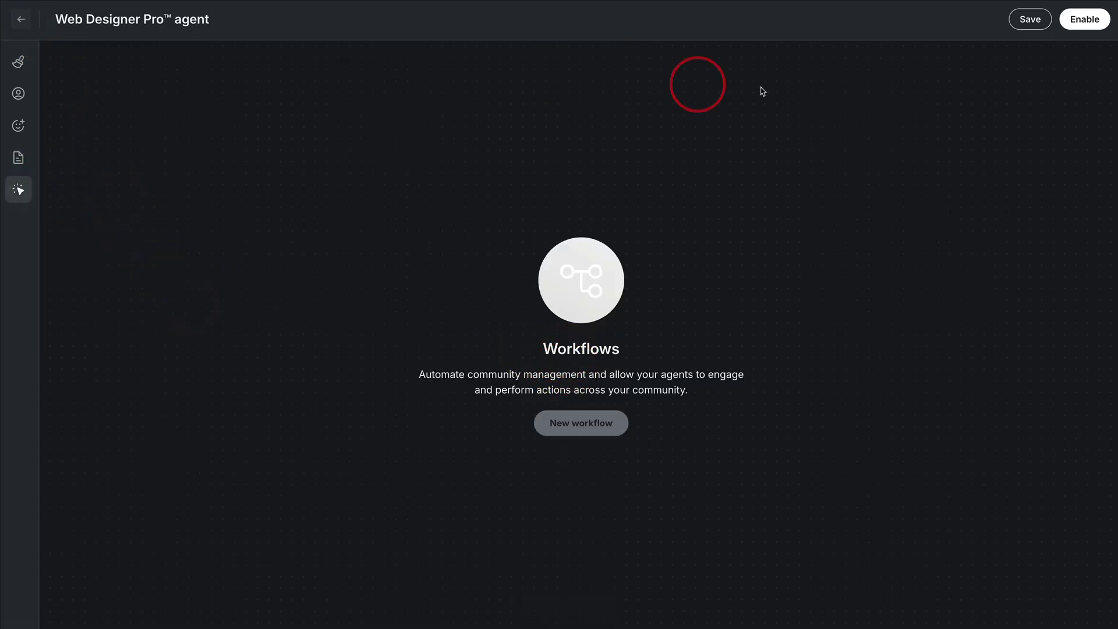
pyautogui.click(1028, 20)
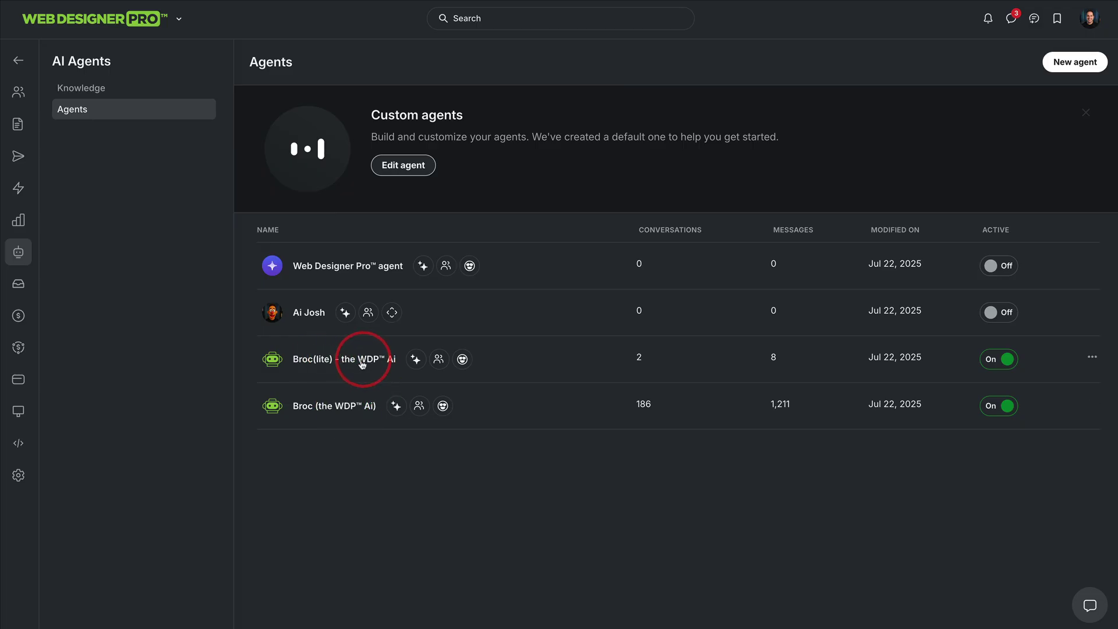
# Open Broc (the WDP™ Ai), read its welcome message and bio, then view its Everyone but Course Members audience
pyautogui.click(332, 406)
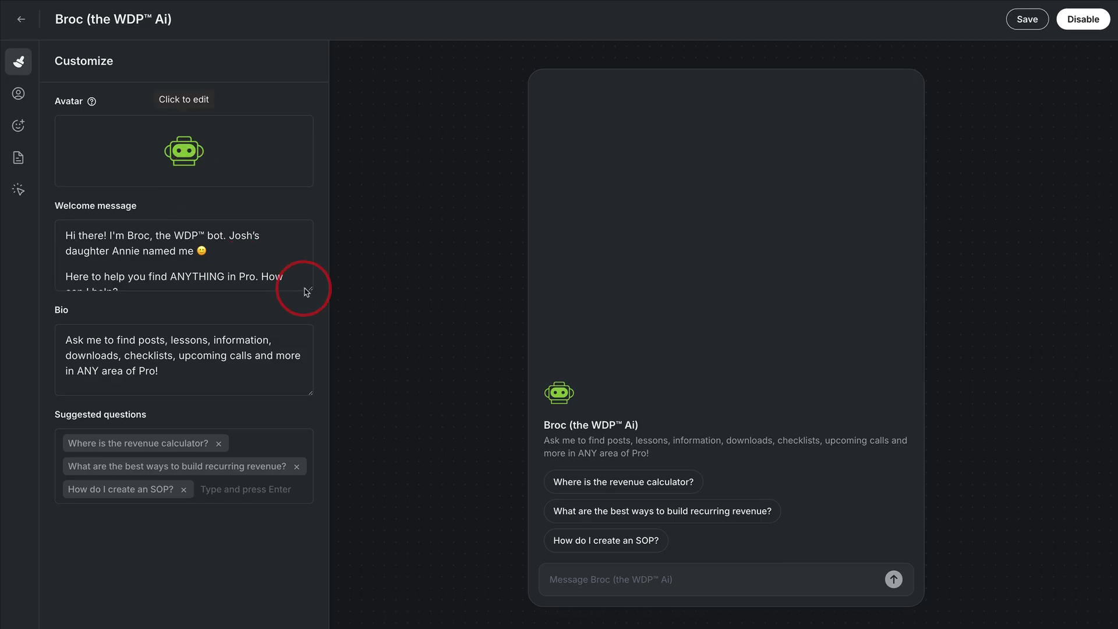
pyautogui.moveTo(306, 289); pyautogui.dragTo(311, 357)
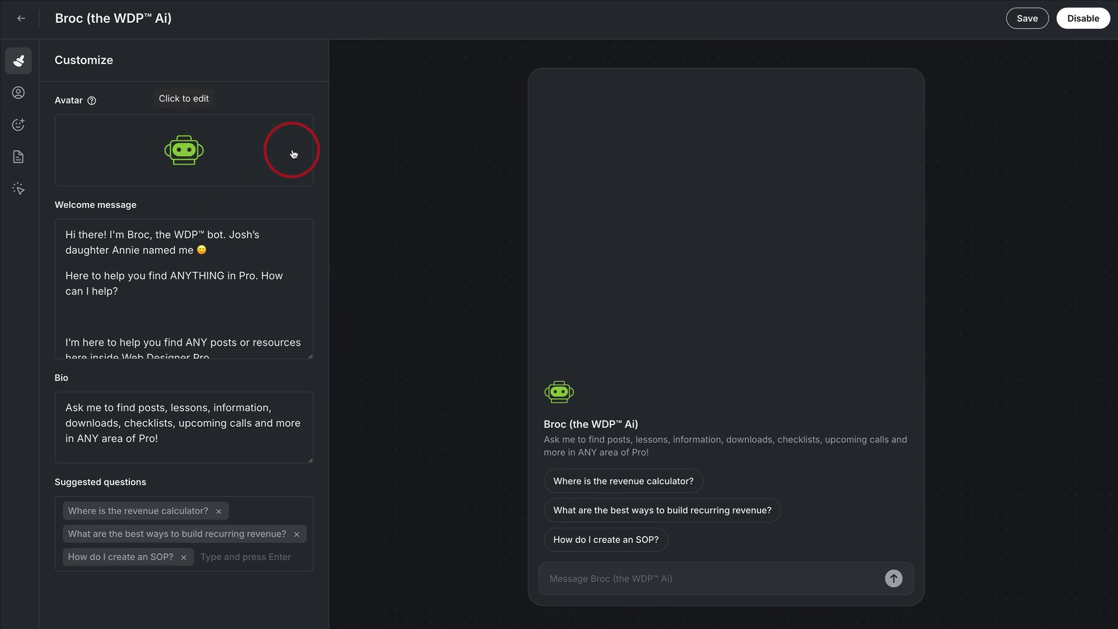
pyautogui.scroll(-2, 158, 285)
pyautogui.scroll(-3, 161, 274)
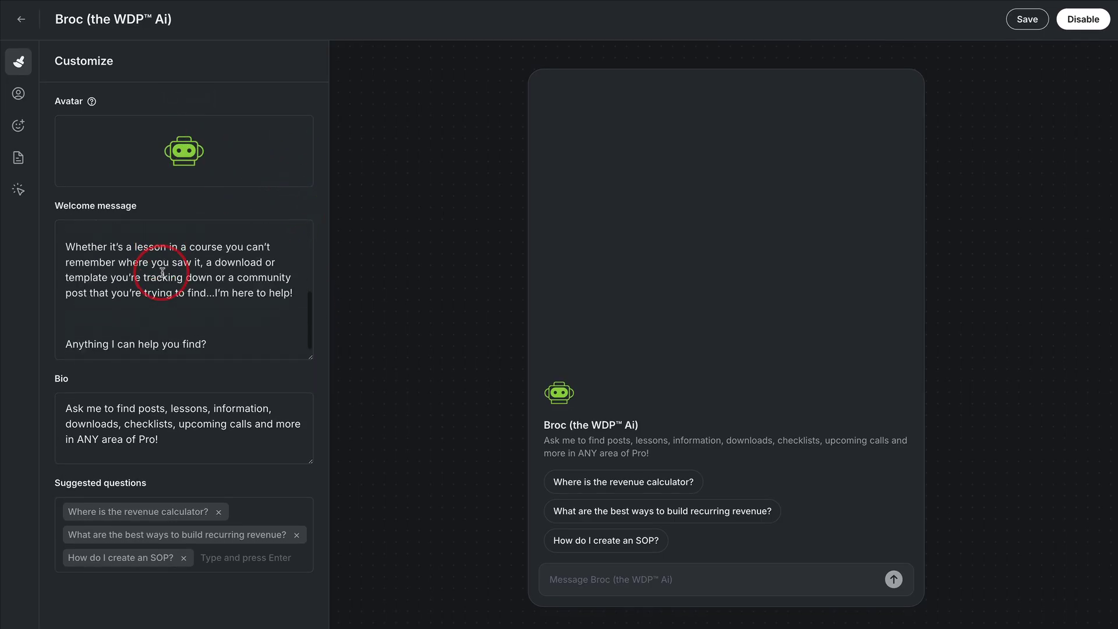
pyautogui.tripleClick(87, 440)
pyautogui.click(163, 441)
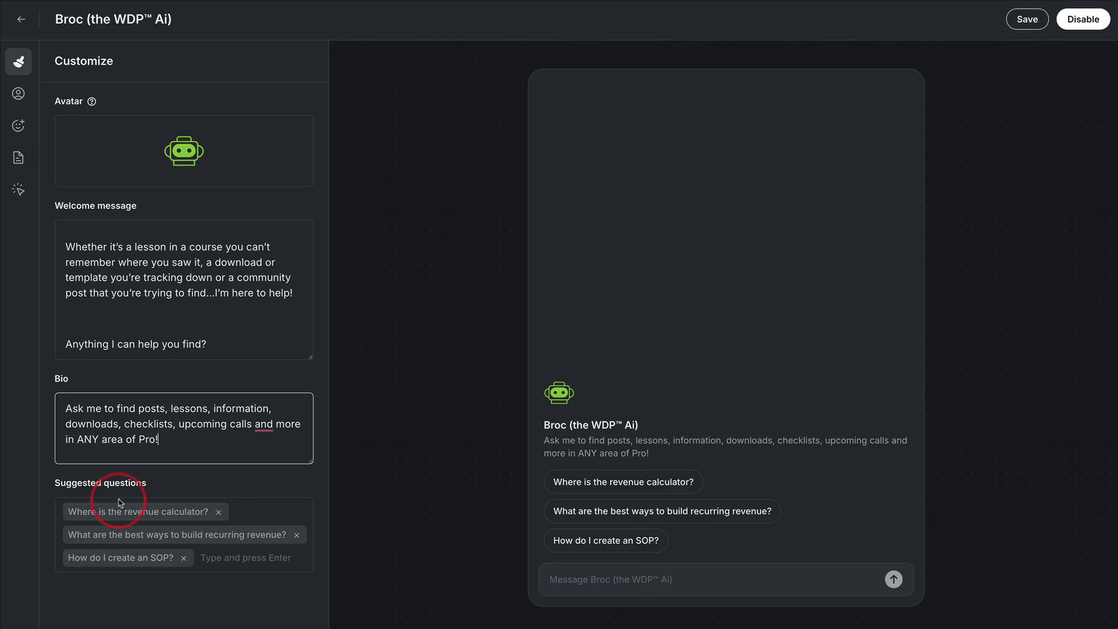
pyautogui.click(18, 93)
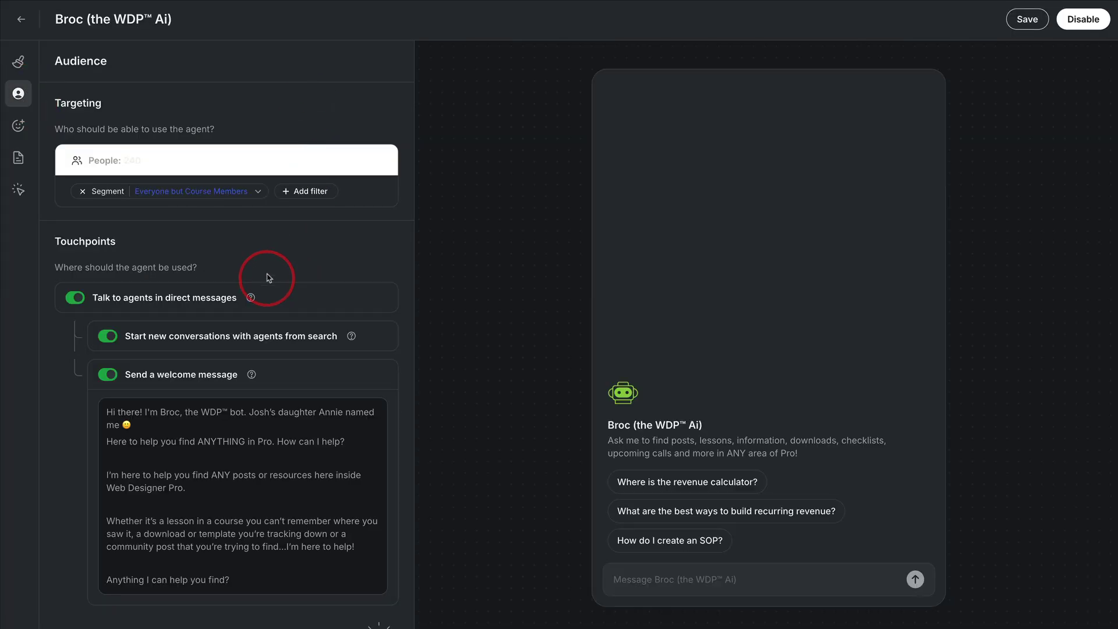
pyautogui.scroll(-1, 249, 217)
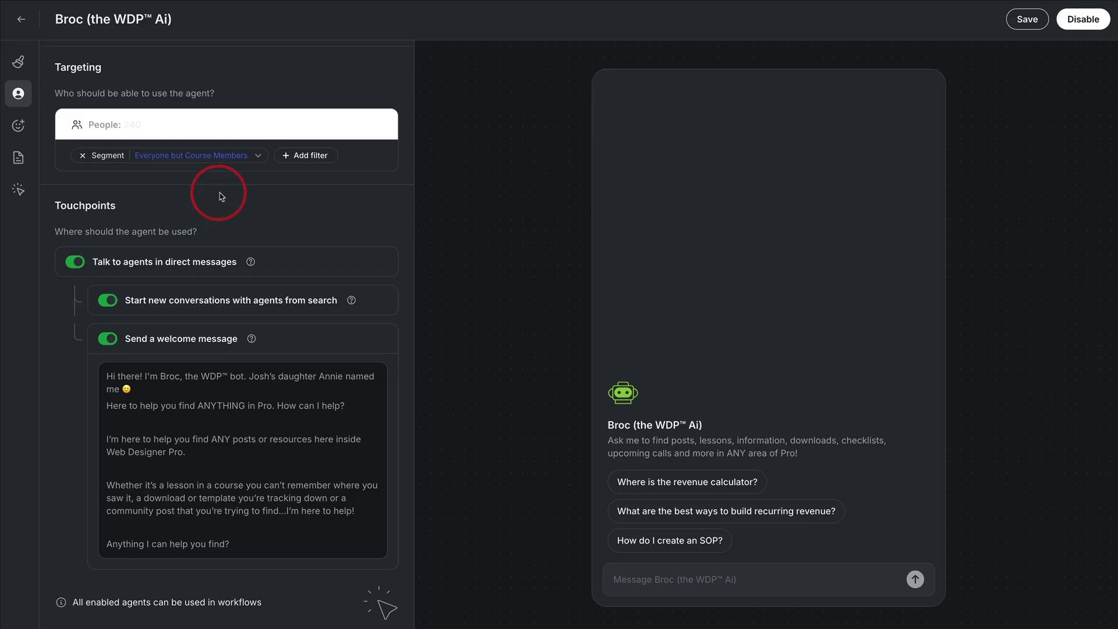
# Review the Broc agent's Behavior settings and inspect its handoff message
pyautogui.click(23, 134)
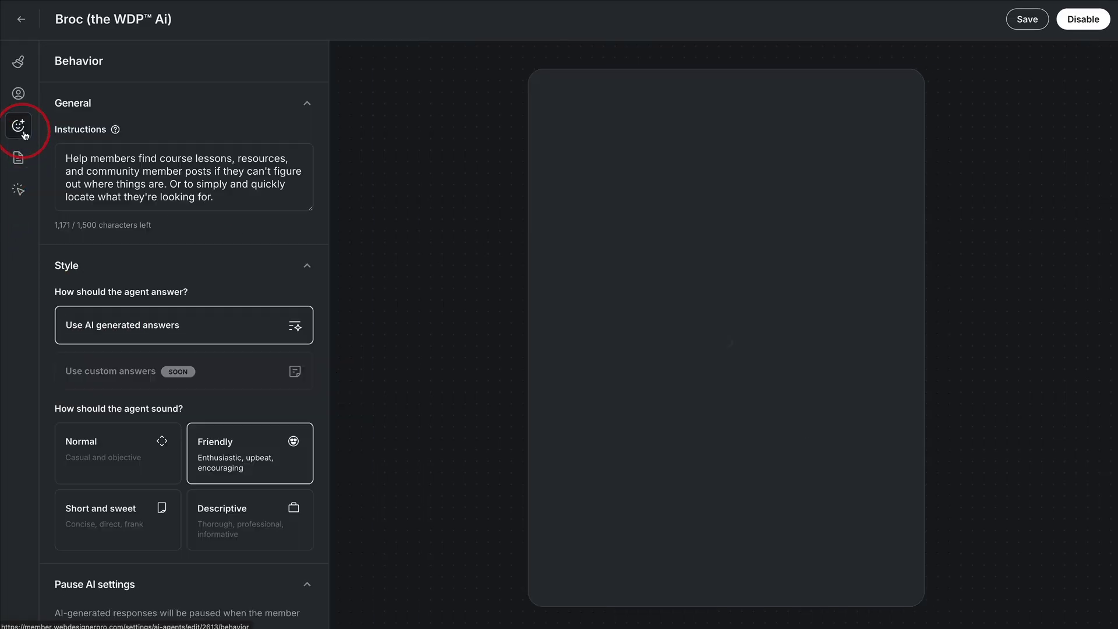
pyautogui.scroll(-5, 134, 268)
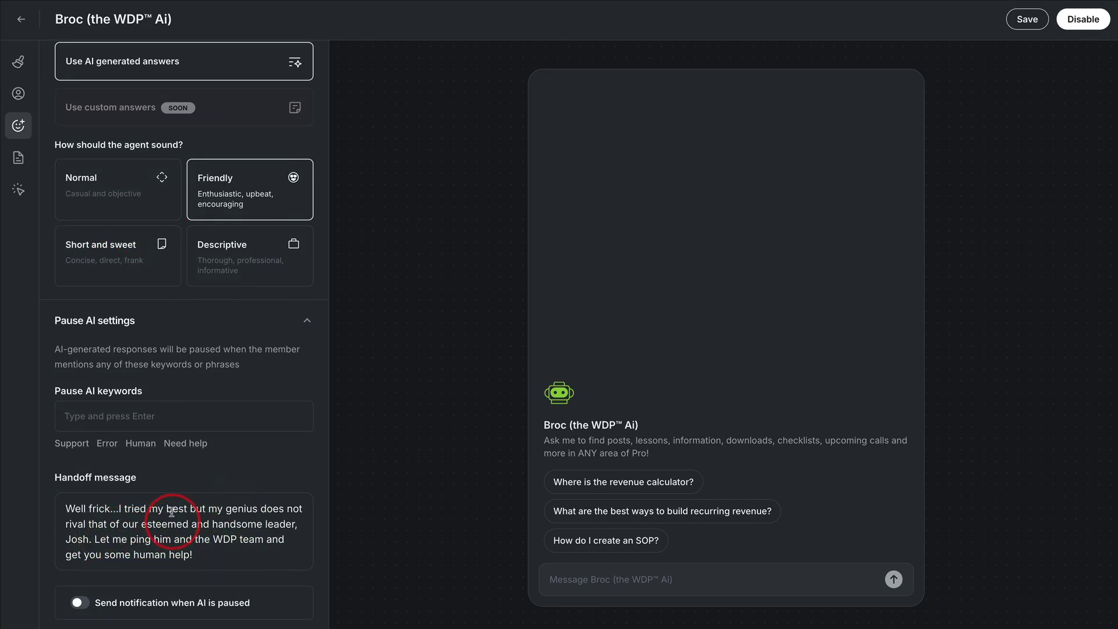
pyautogui.click(215, 554)
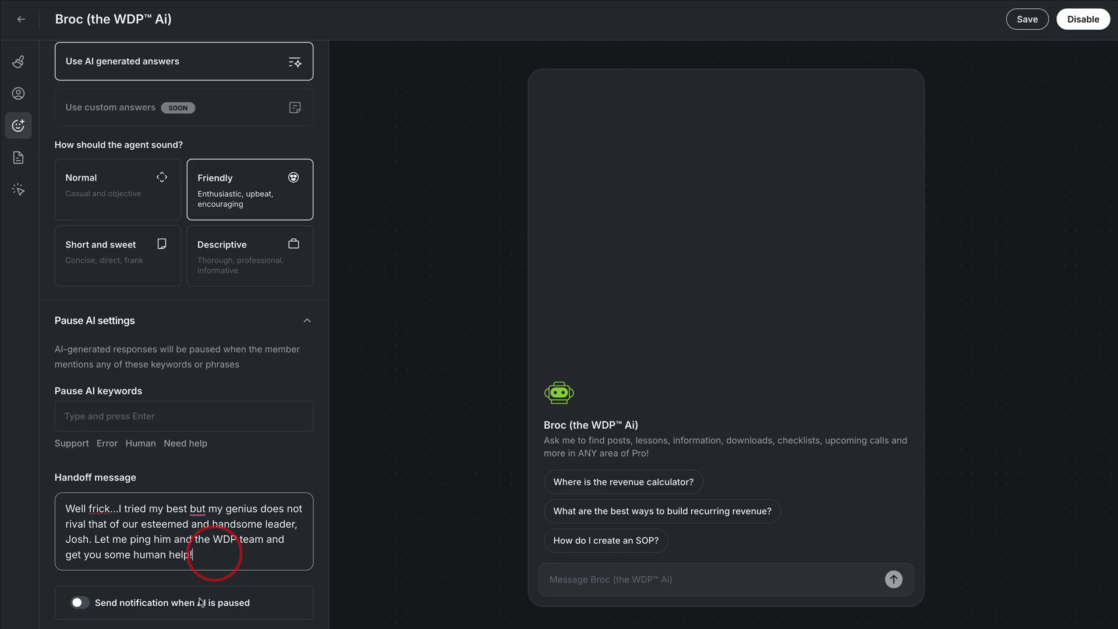
pyautogui.click(183, 502)
pyautogui.click(258, 467)
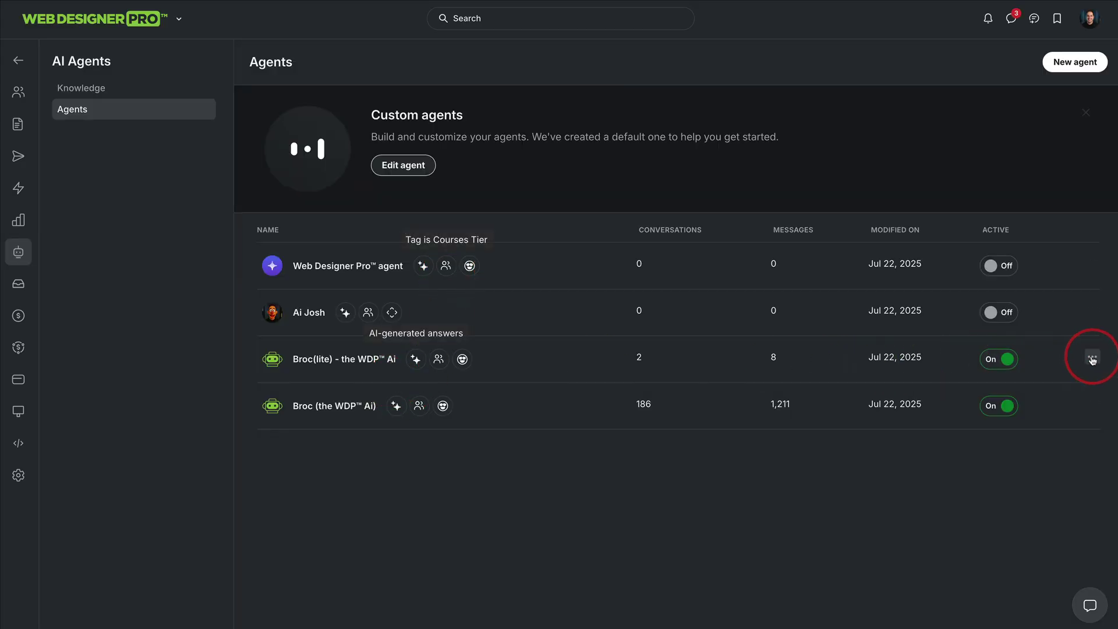
# Open the Broc(lite) agent's editor and review its Courses Tier audience settings
pyautogui.click(1091, 356)
pyautogui.click(990, 391)
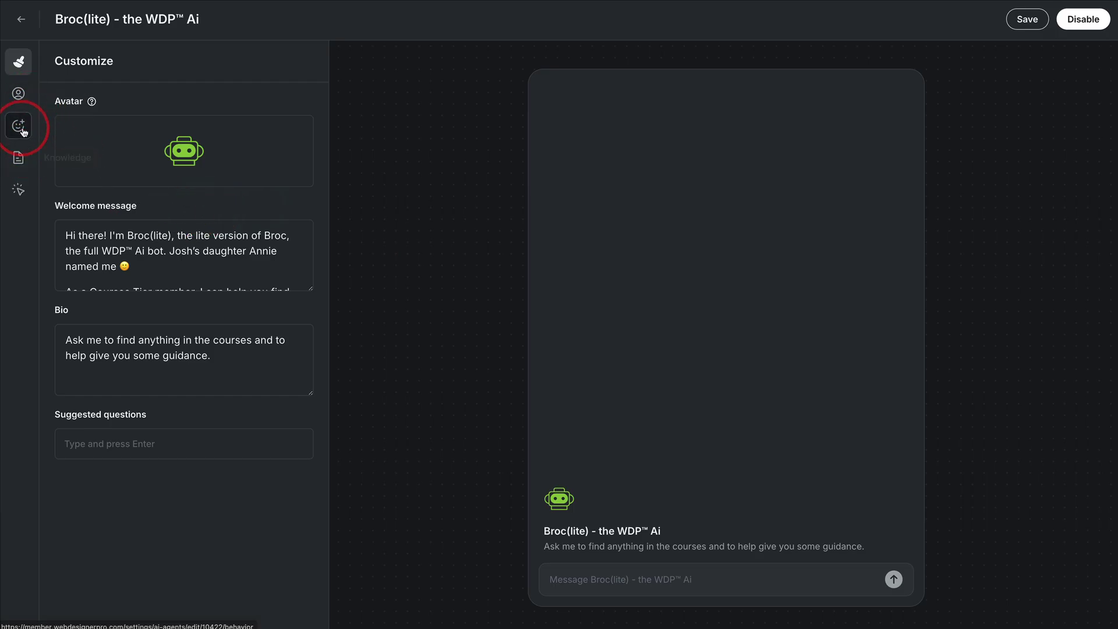
pyautogui.click(18, 95)
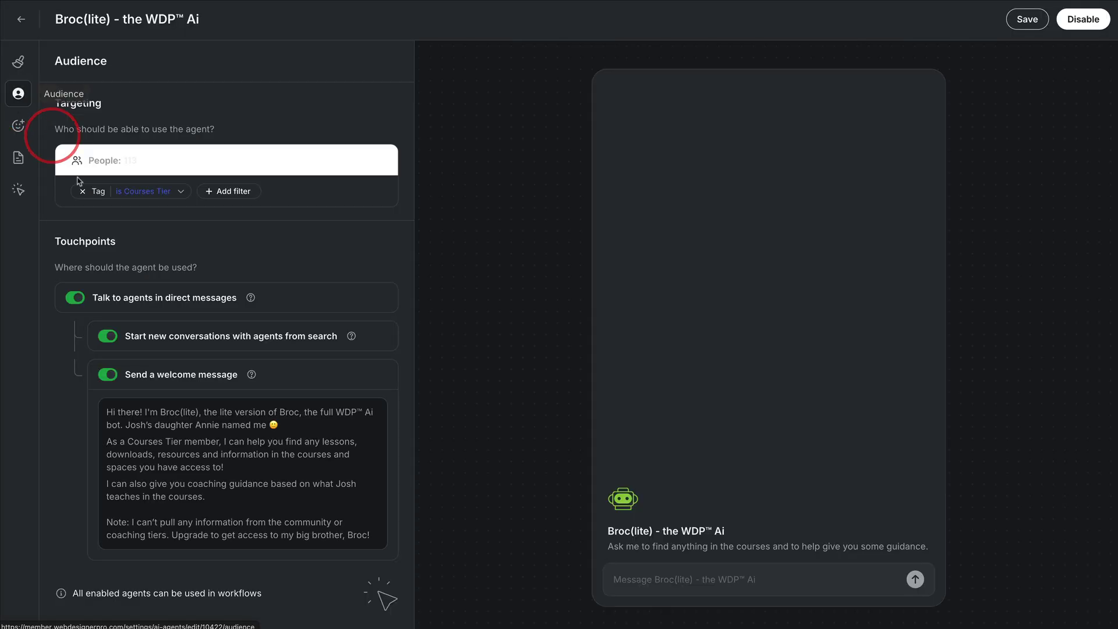
pyautogui.doubleClick(128, 161)
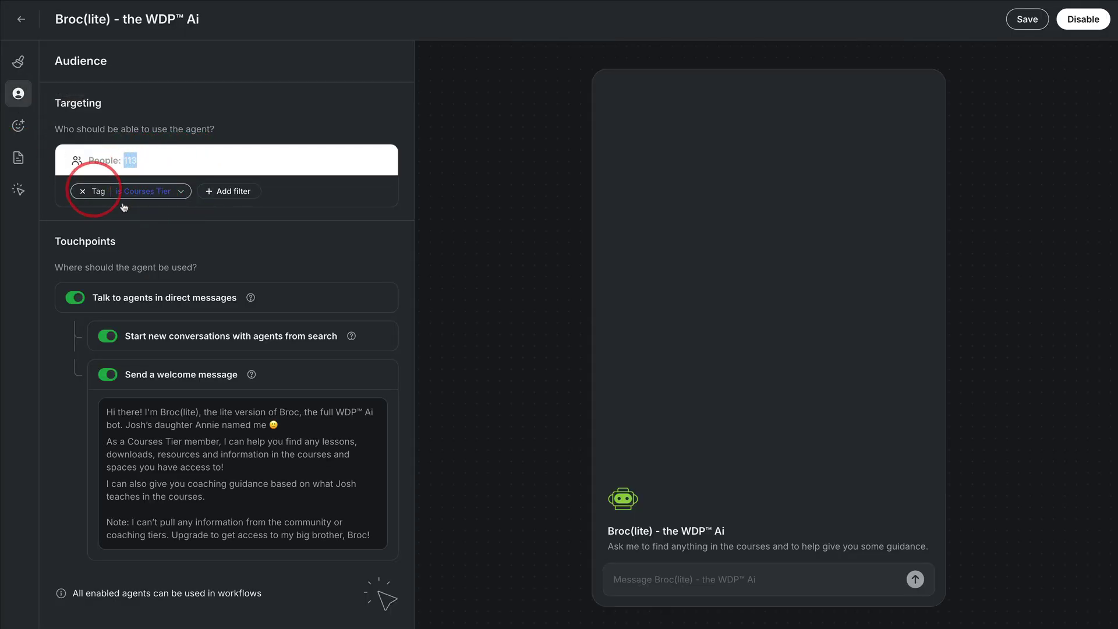
# Review Broc(lite)'s Friendly behaviour and tone options
pyautogui.click(22, 125)
pyautogui.scroll(-5, 190, 260)
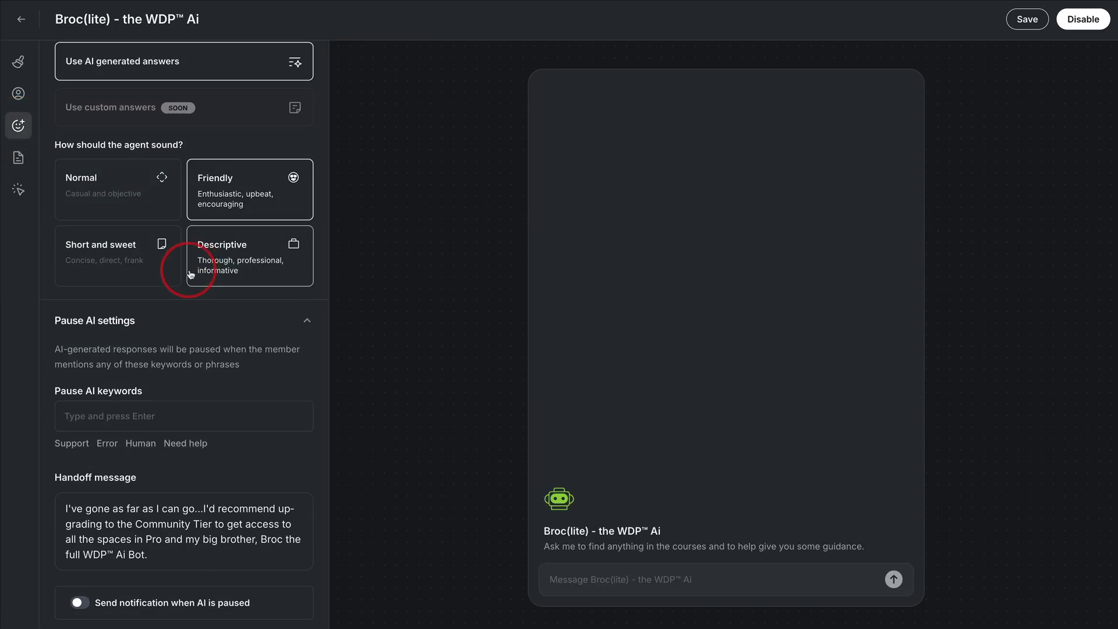
pyautogui.scroll(5, 125, 419)
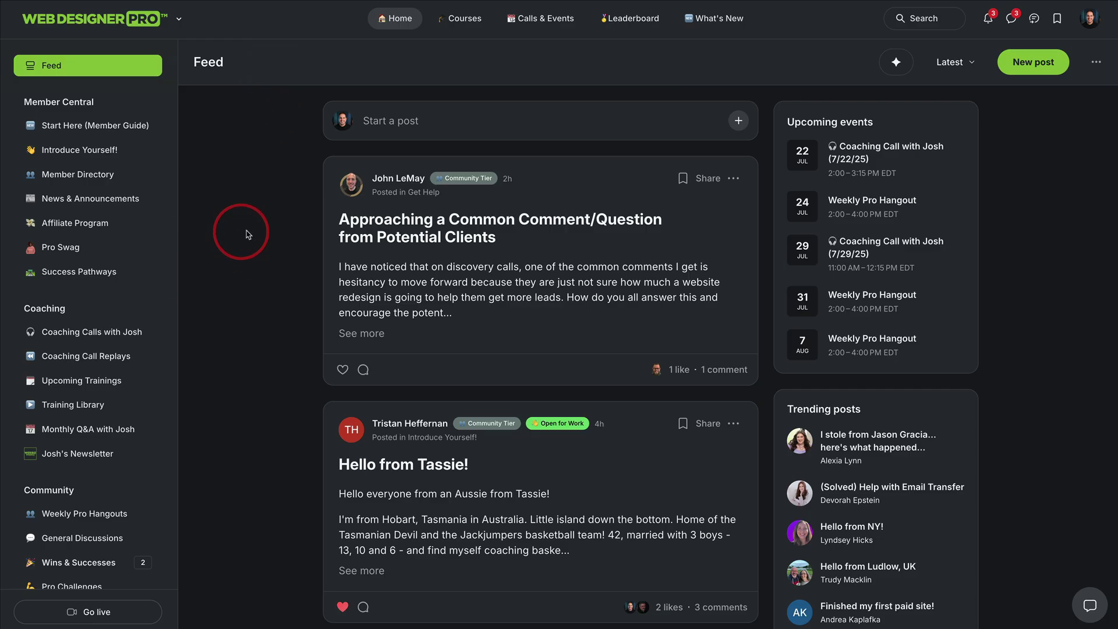
# Scroll the sidebar down to the Testing group and open Course Questions
pyautogui.scroll(-2, 244, 245)
pyautogui.scroll(2, 237, 243)
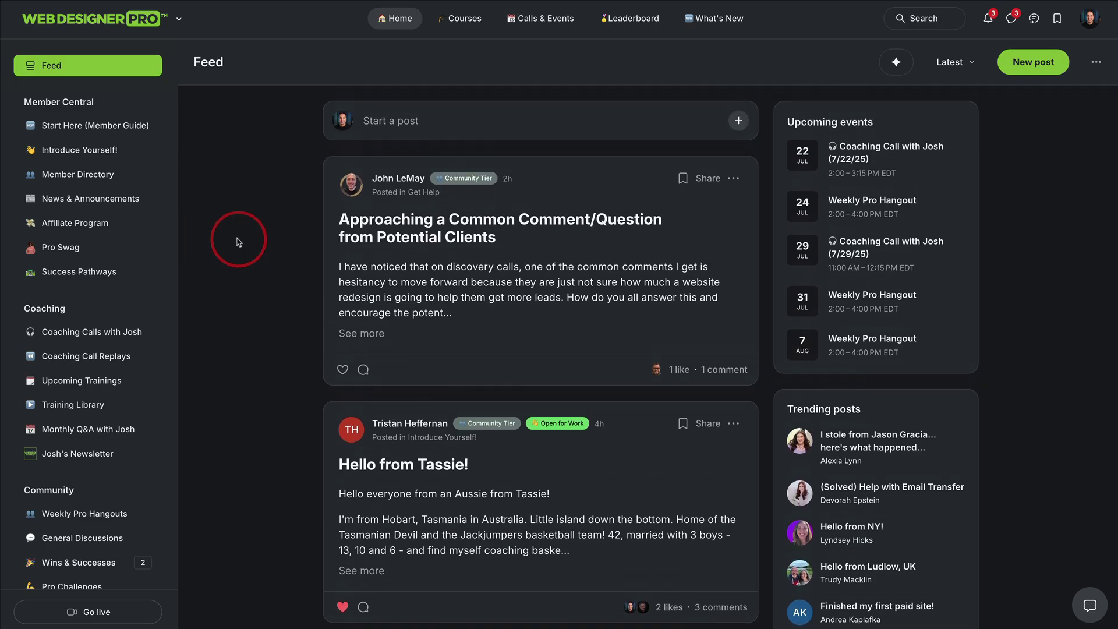
pyautogui.scroll(-7, 124, 269)
pyautogui.scroll(-12, 127, 269)
pyautogui.scroll(-2, 114, 354)
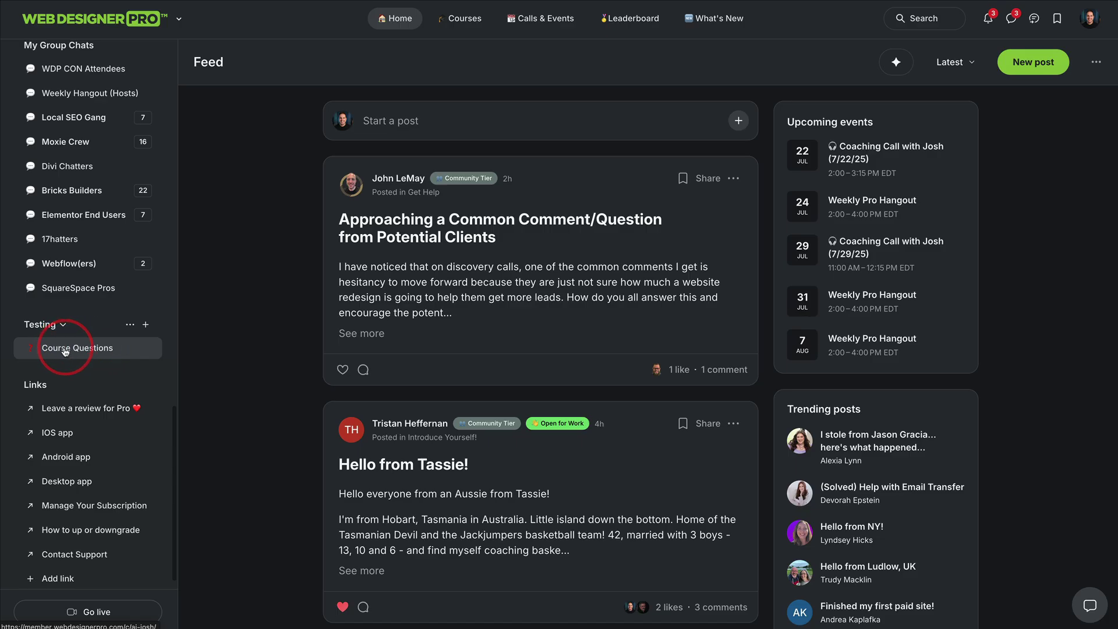
pyautogui.click(64, 351)
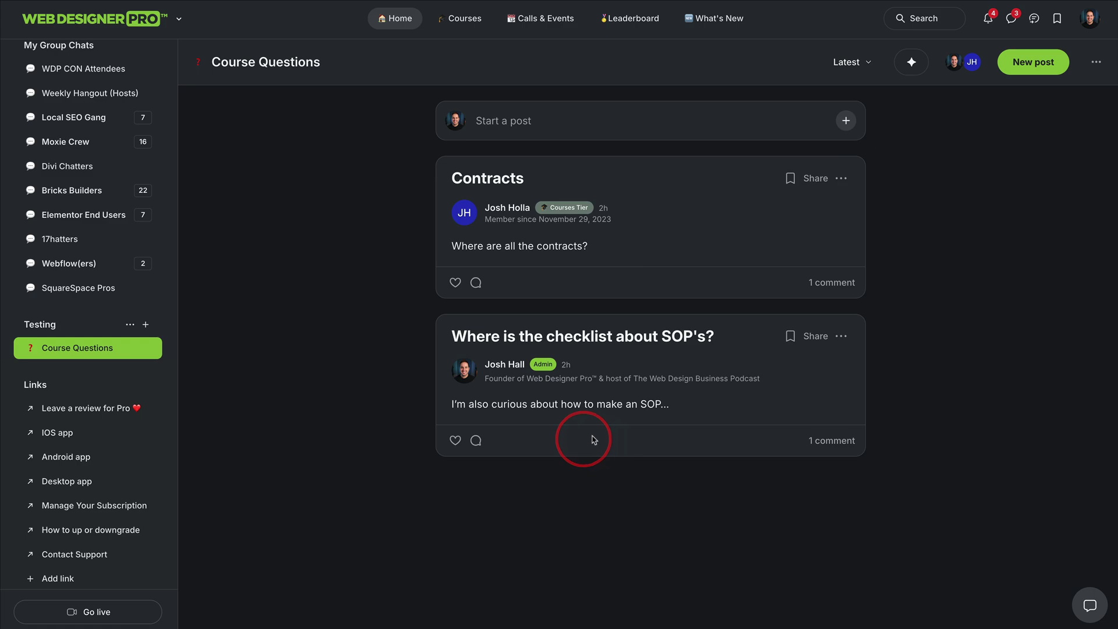
# Read the AI agent's comments on the SOP checklist and Contracts posts
pyautogui.click(629, 349)
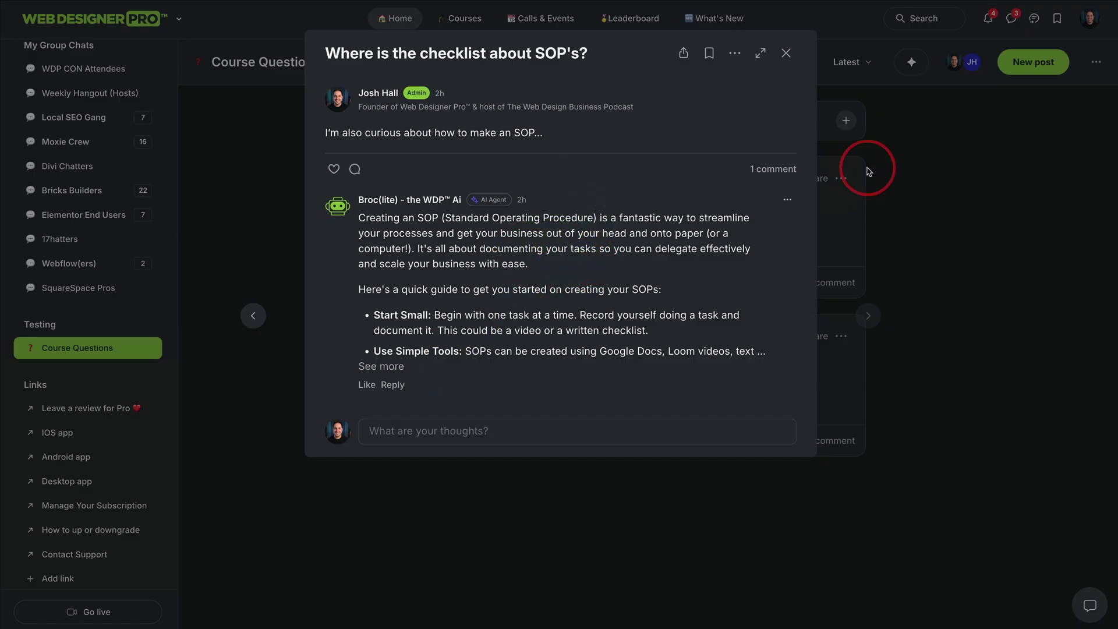
pyautogui.click(868, 218)
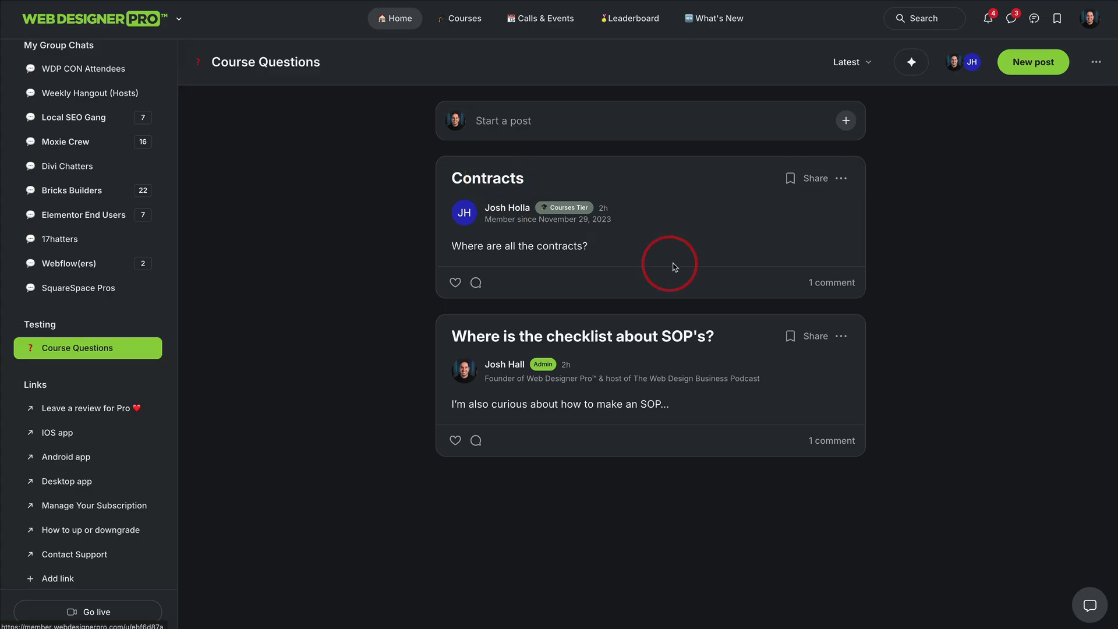
pyautogui.click(759, 235)
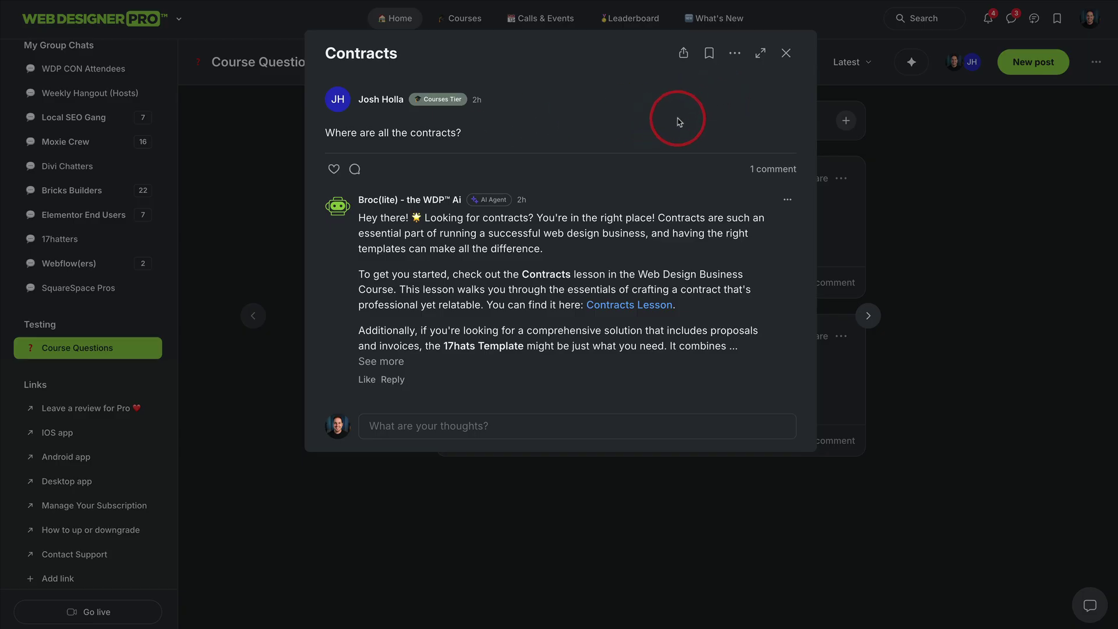
pyautogui.click(786, 53)
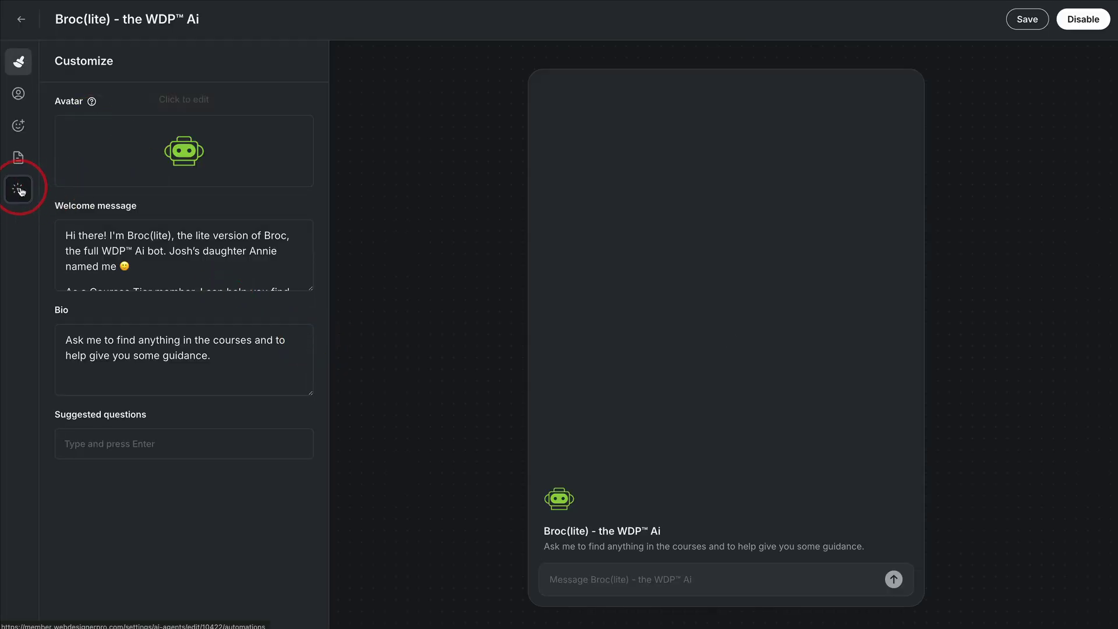
# Check Broc(lite)'s workflows, then try adding a workflow to the Web Designer Pro agent
pyautogui.click(21, 191)
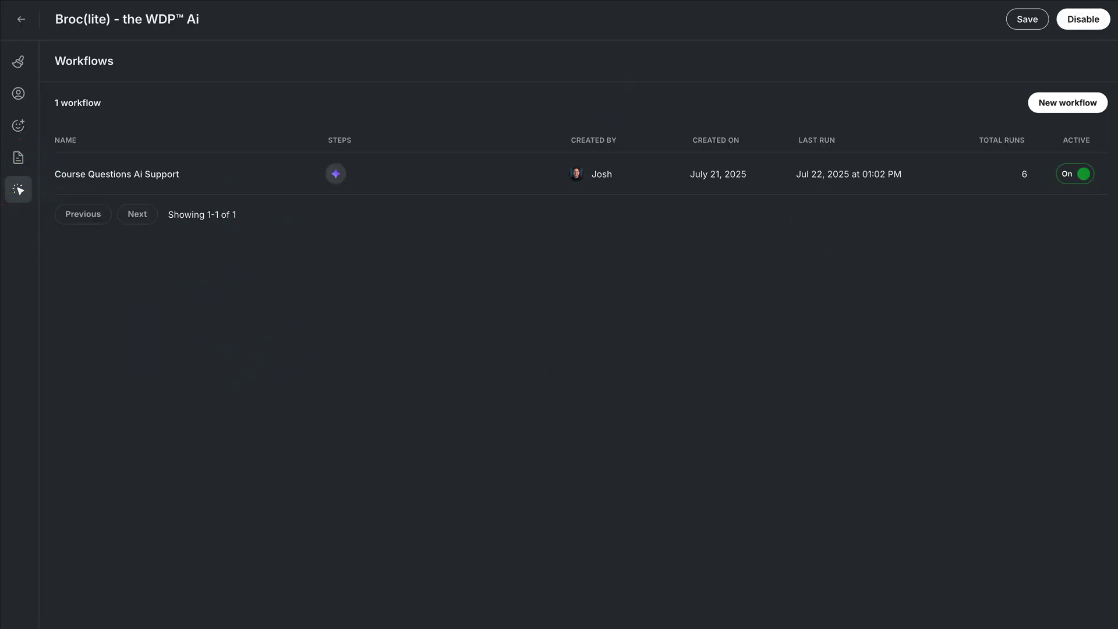
pyautogui.click(23, 29)
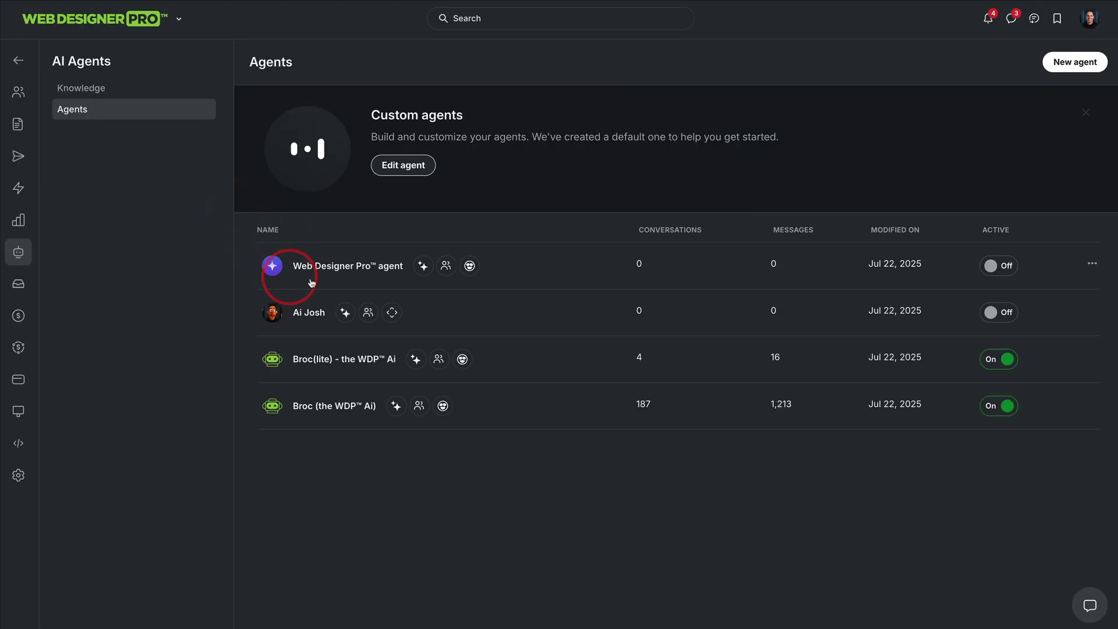
pyautogui.click(320, 274)
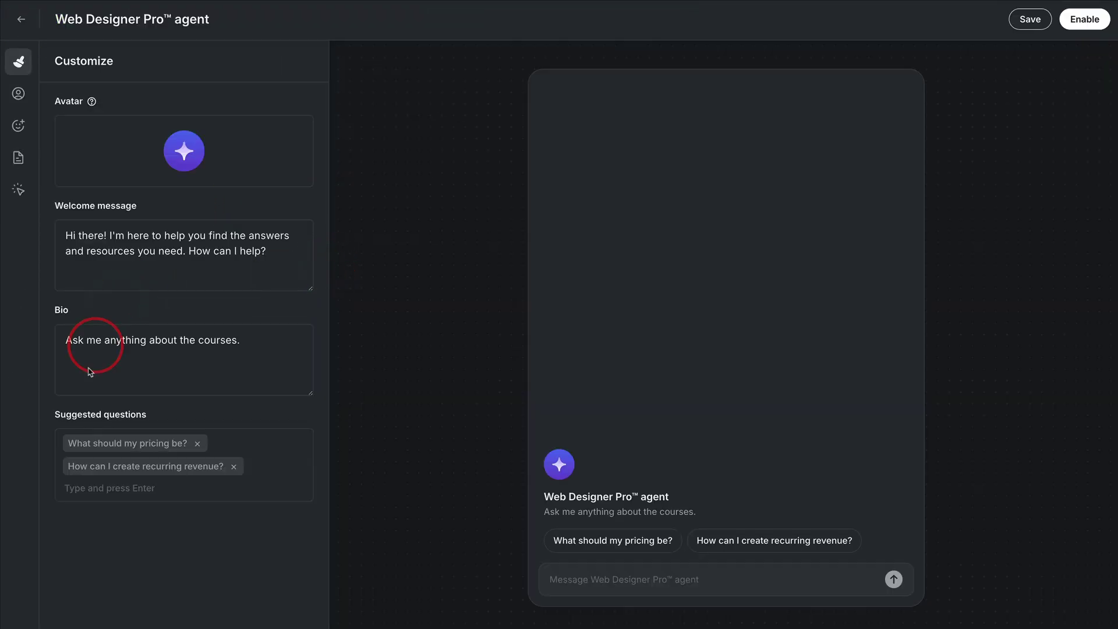
pyautogui.click(18, 190)
pyautogui.click(583, 428)
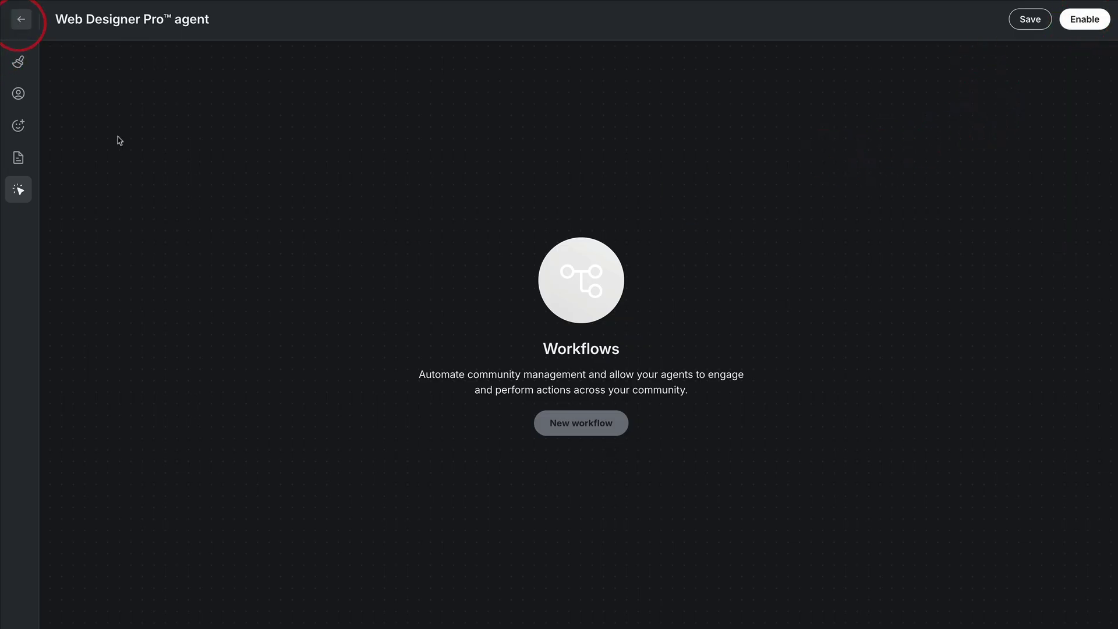
# Filter workflow templates to AI and preview the Agent answers post template
pyautogui.click(325, 264)
pyautogui.click(279, 259)
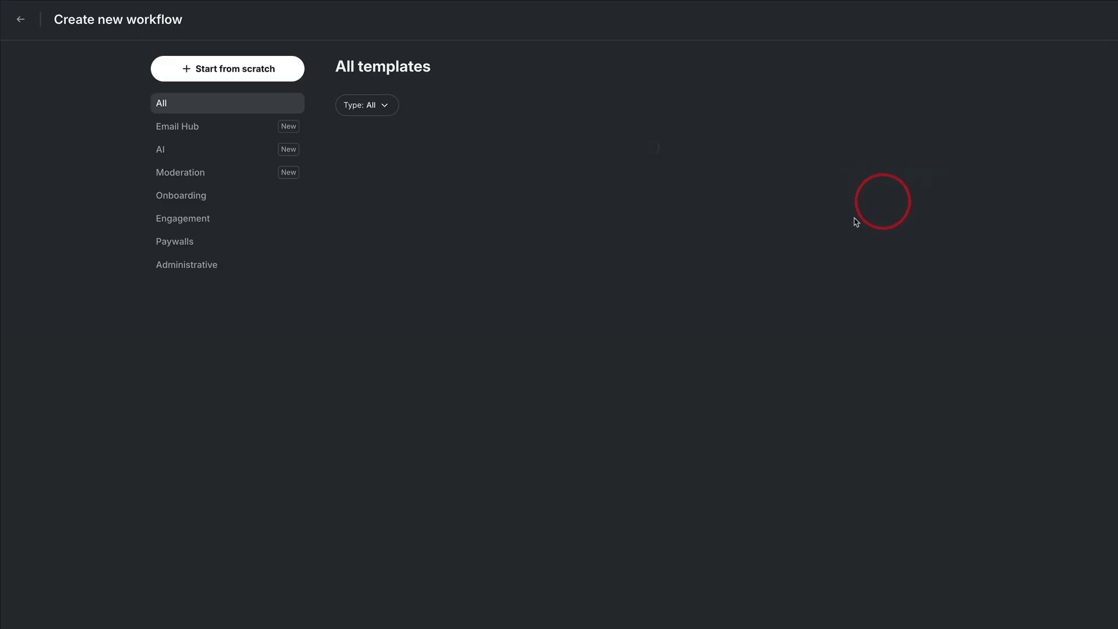
pyautogui.click(190, 156)
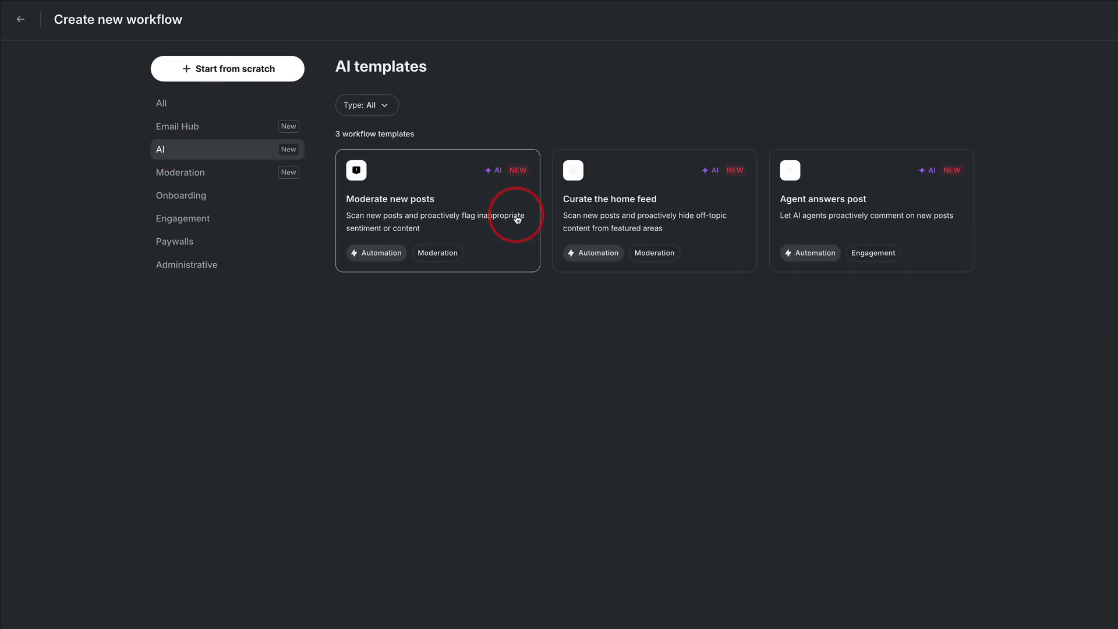
pyautogui.click(875, 208)
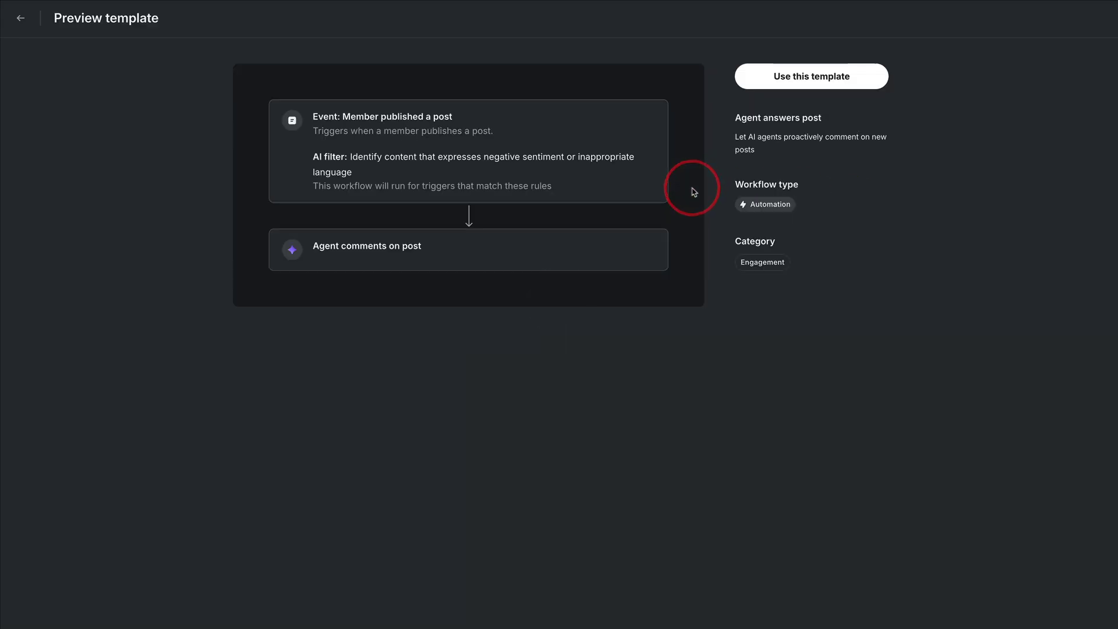
# Create a workflow from the template, triggered by posts in the Course Questions space
pyautogui.click(778, 84)
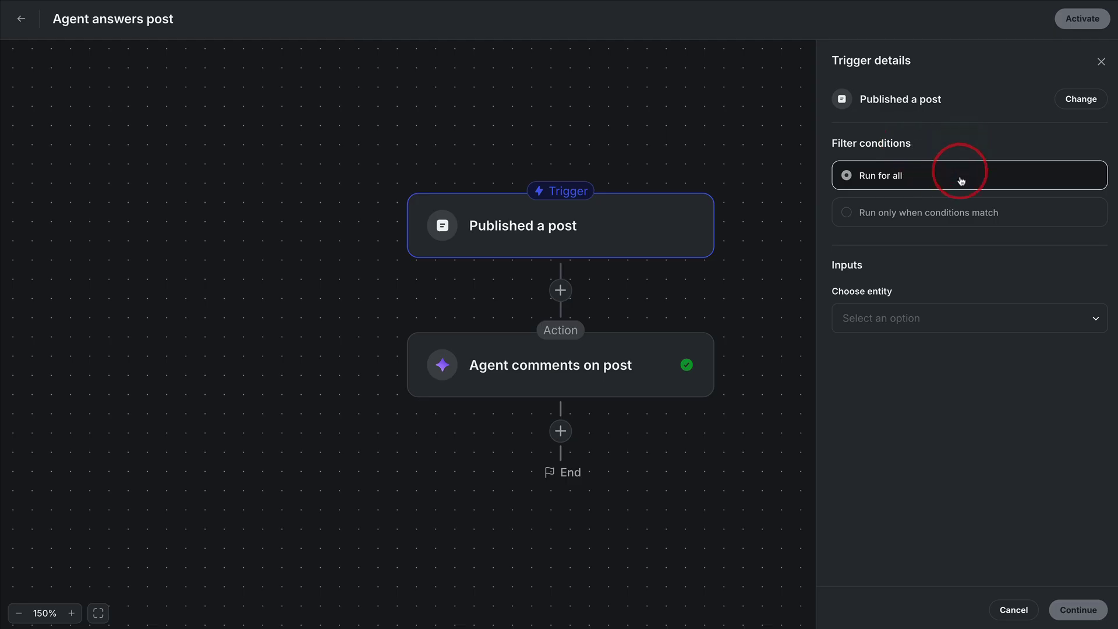
pyautogui.click(901, 324)
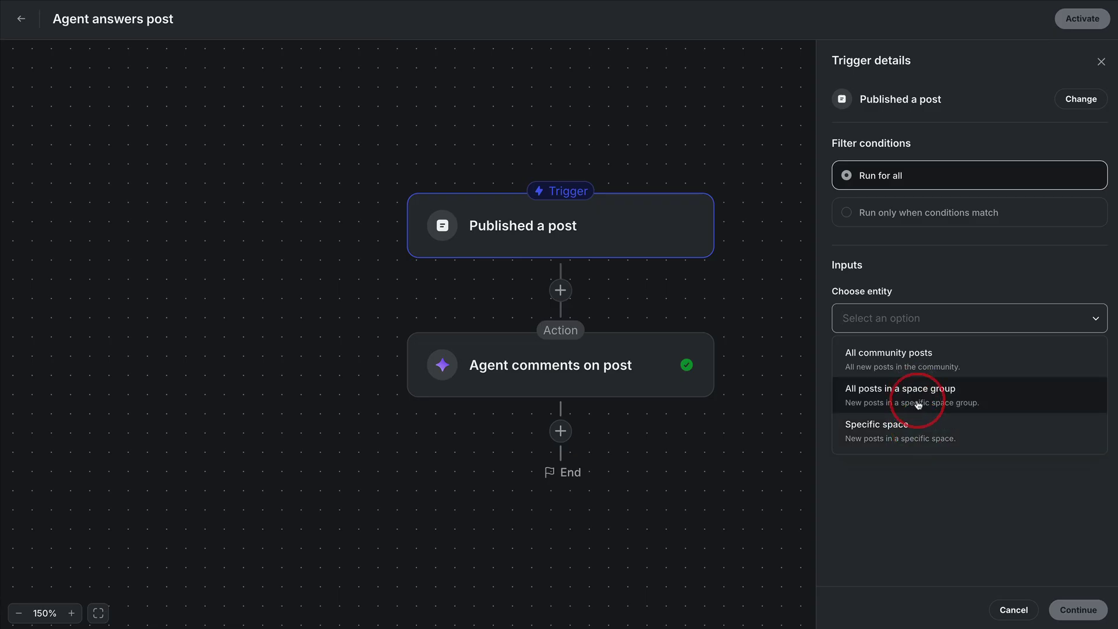
pyautogui.click(926, 429)
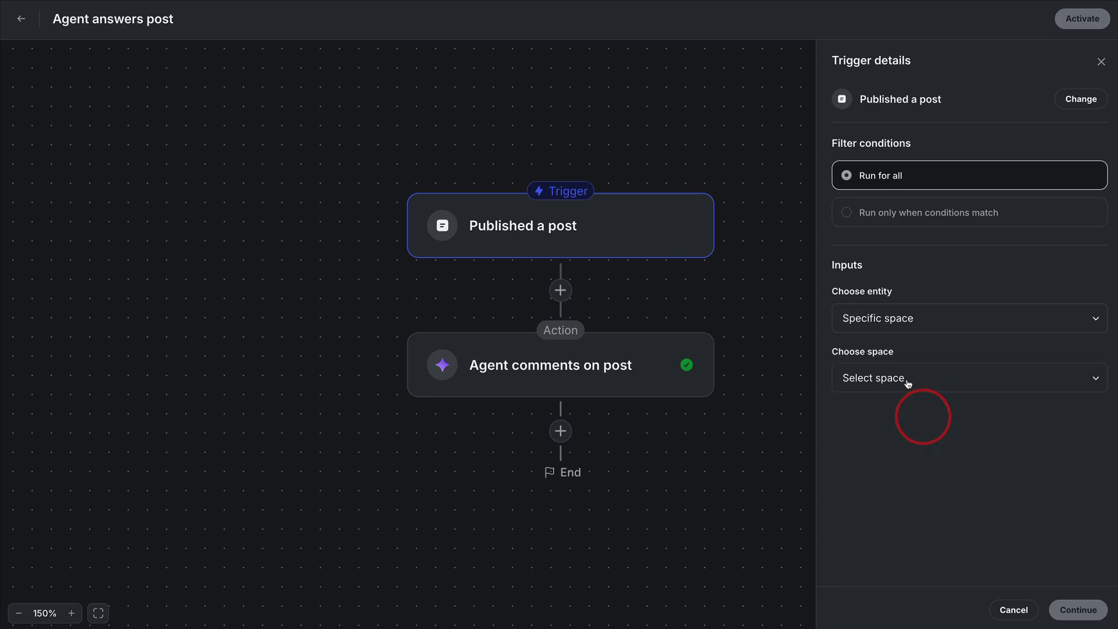
pyautogui.click(897, 382)
pyautogui.scroll(-8, 918, 451)
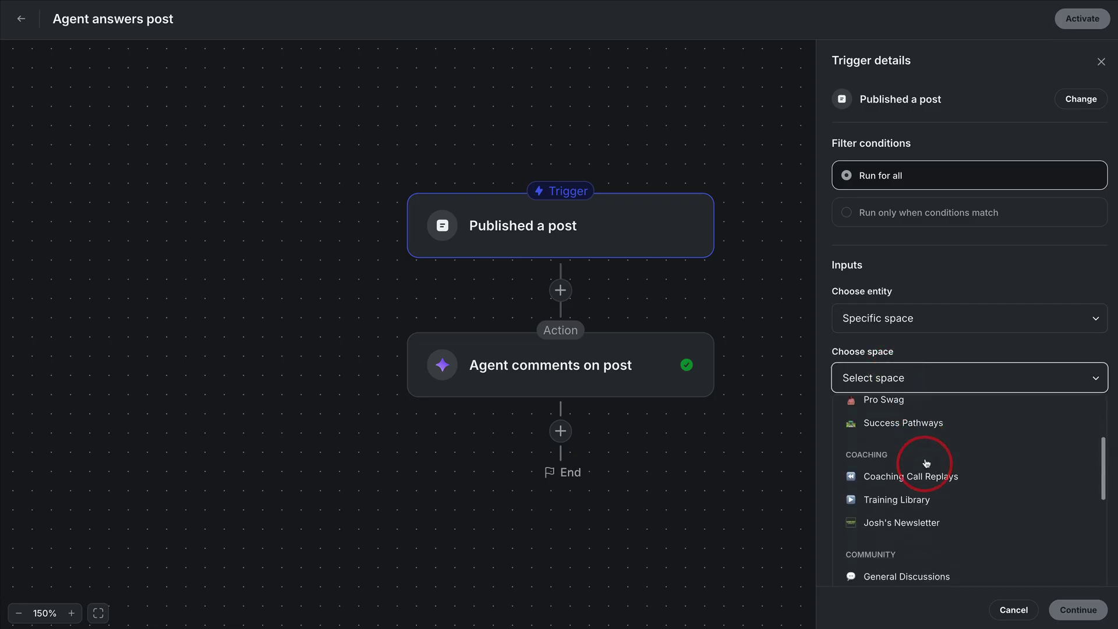
pyautogui.scroll(-5, 917, 451)
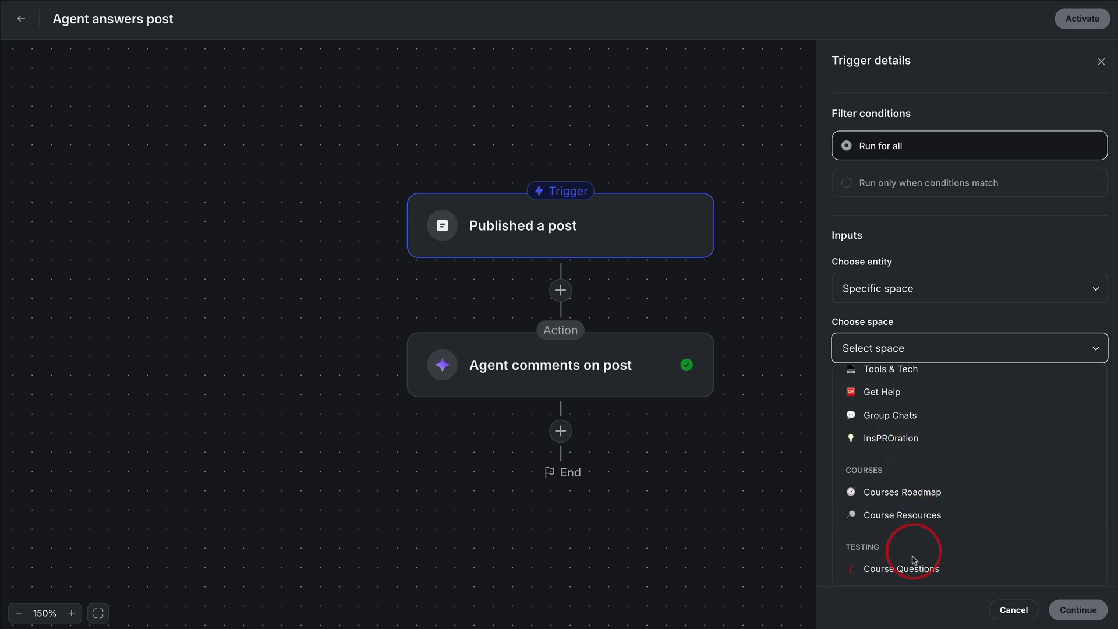
pyautogui.click(914, 567)
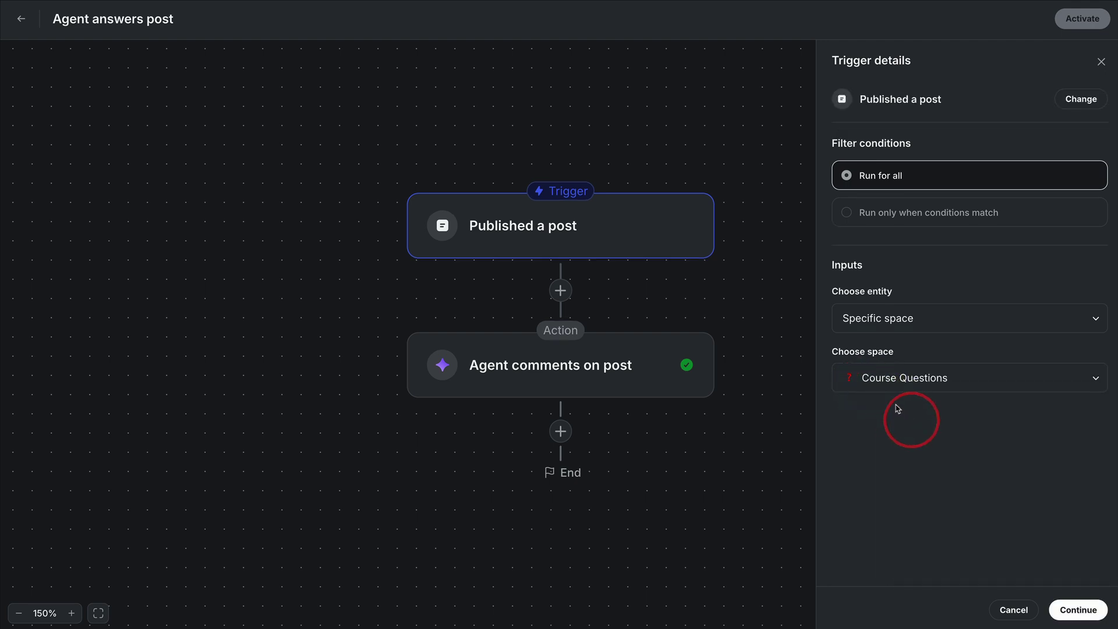
pyautogui.click(1077, 610)
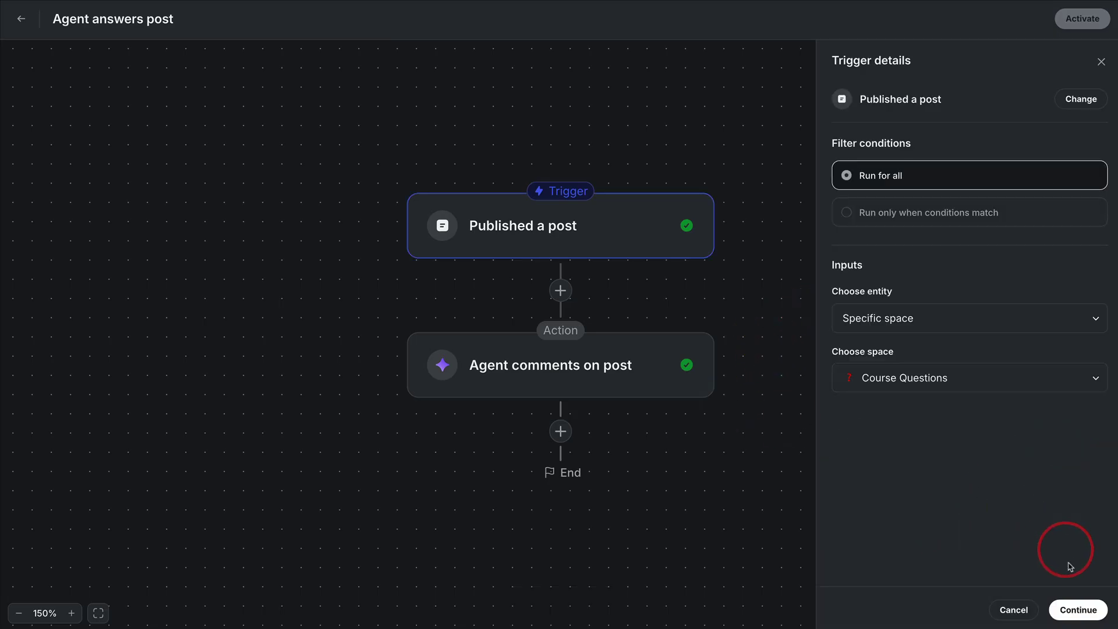
pyautogui.click(1077, 610)
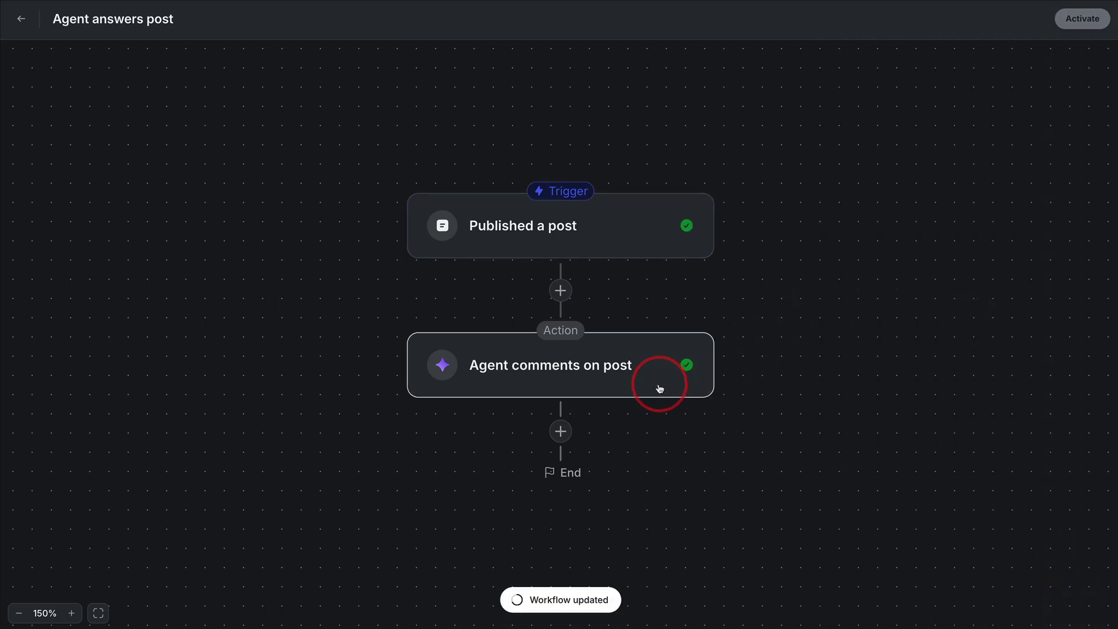
# Have Broc(lite) - the WDP™ Ai comment at 100% response rate, even on answered posts
pyautogui.click(583, 385)
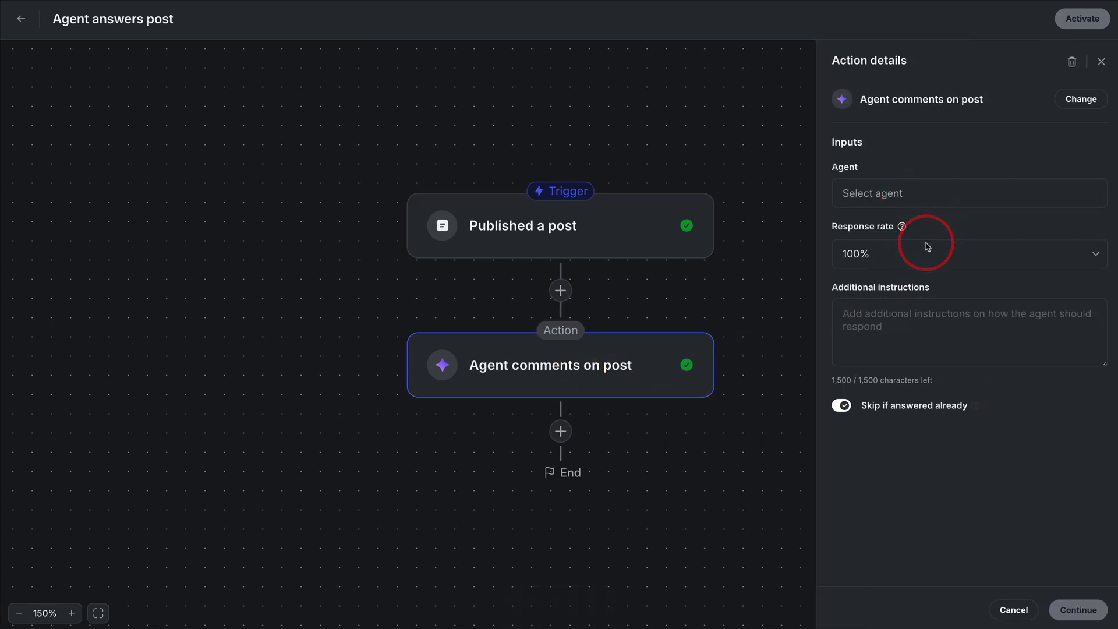
pyautogui.click(885, 195)
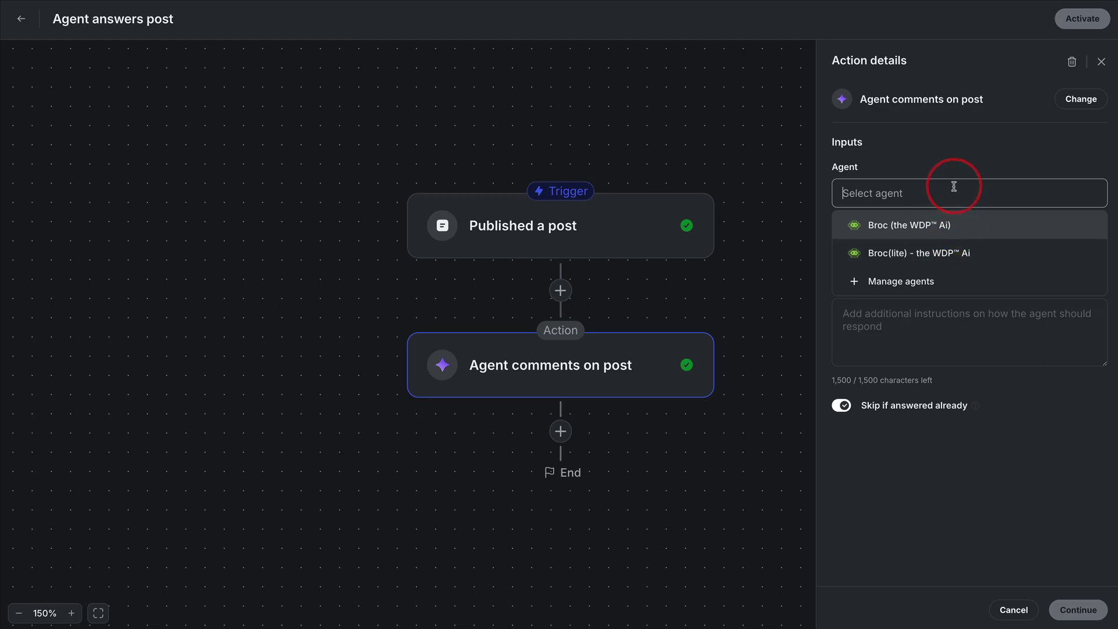
pyautogui.click(909, 258)
pyautogui.moveTo(901, 225)
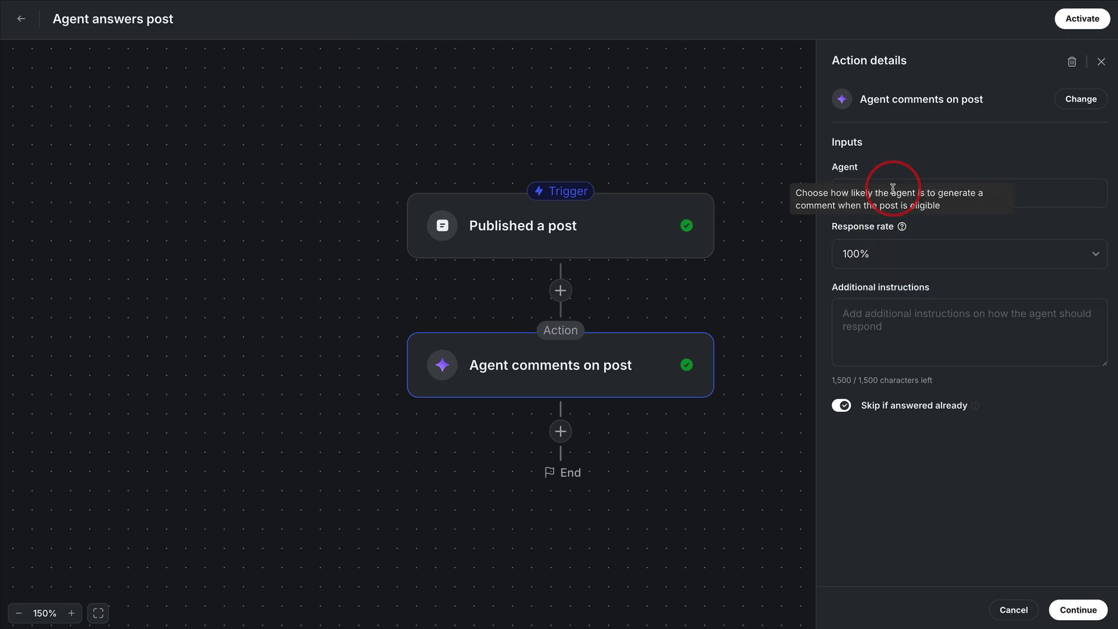
pyautogui.click(907, 252)
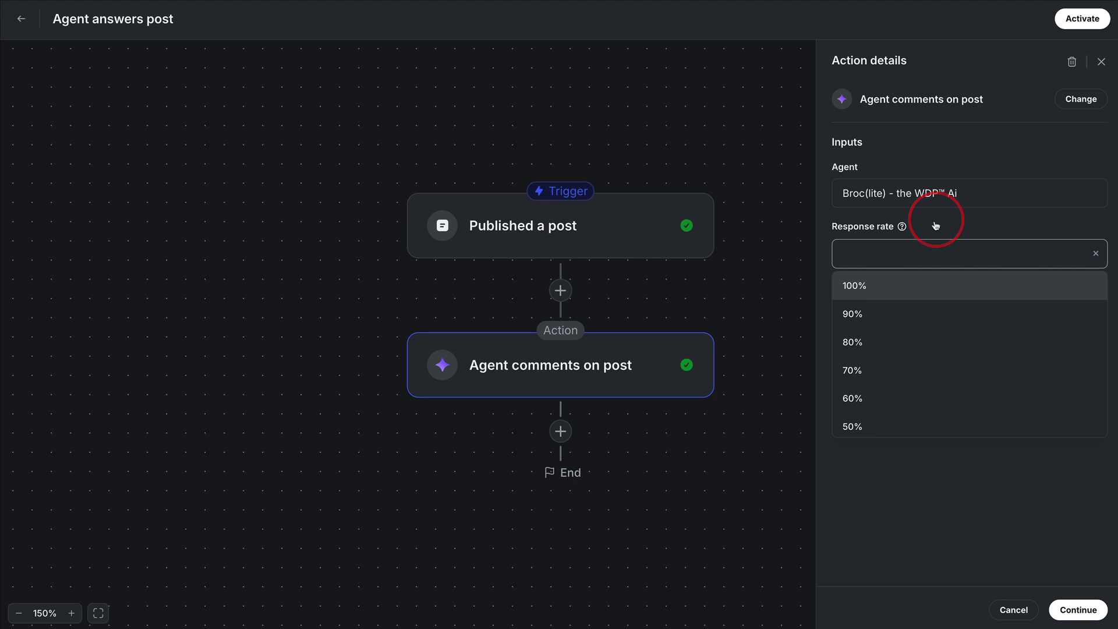
pyautogui.click(885, 288)
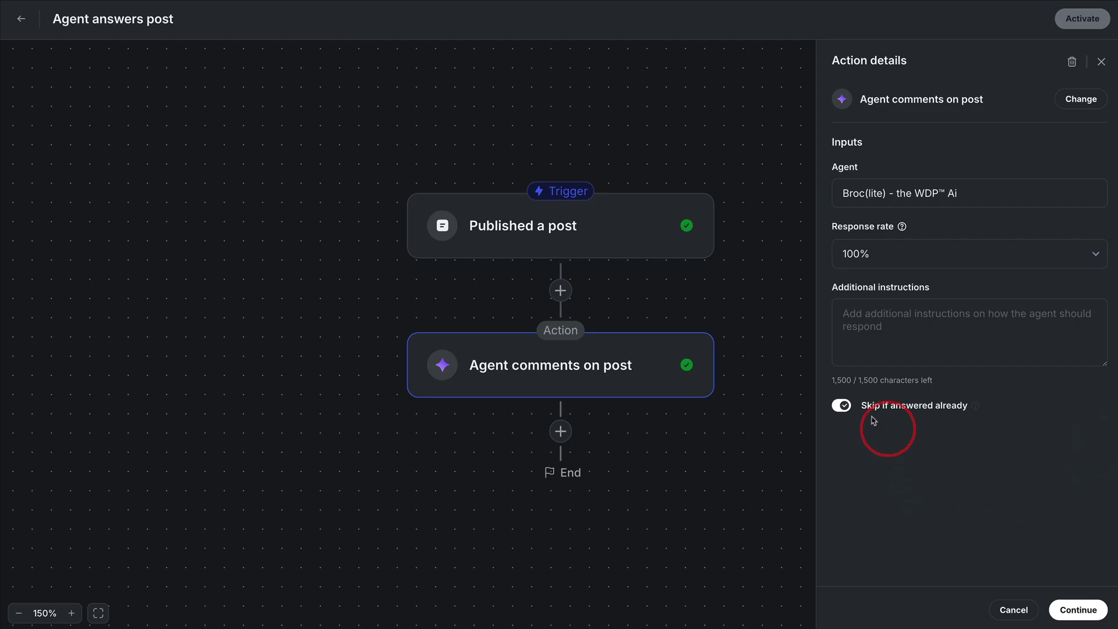
pyautogui.click(841, 406)
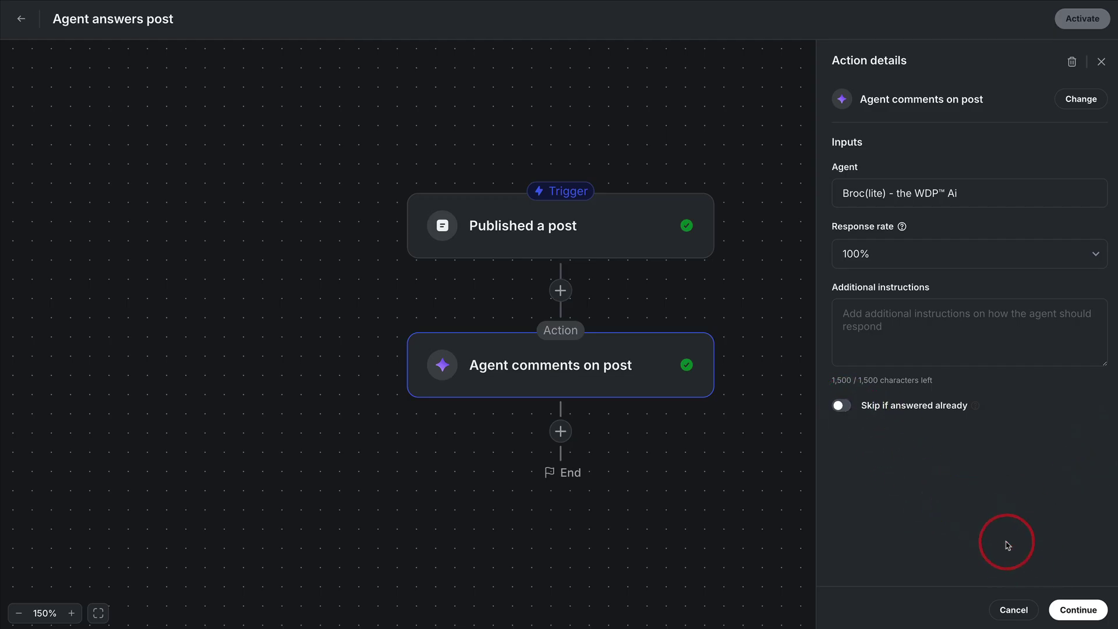
pyautogui.click(1078, 610)
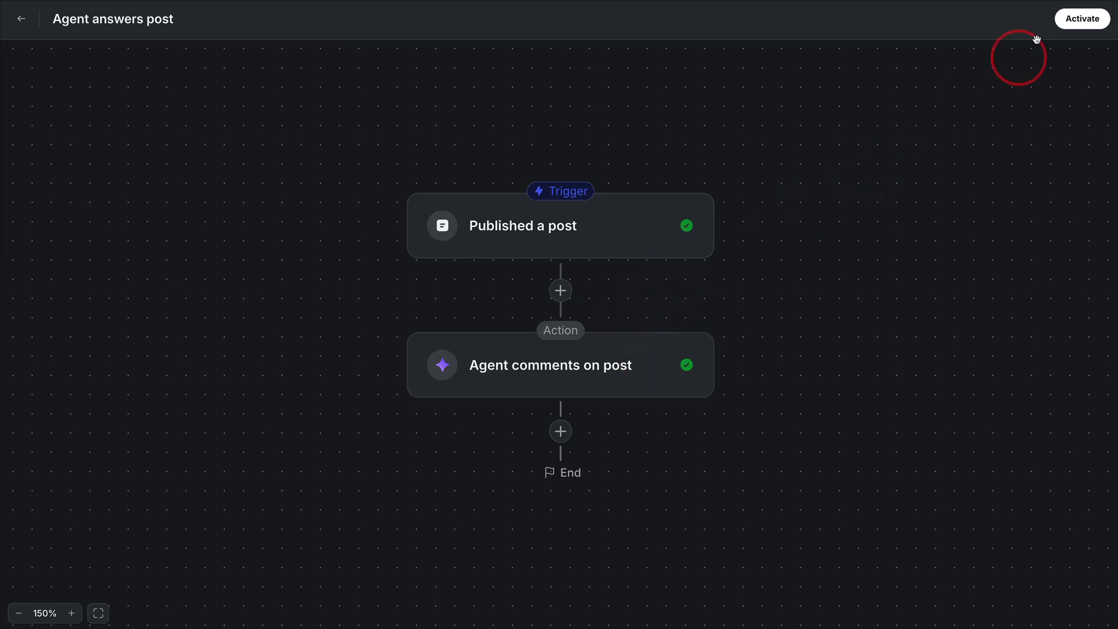
# Go back to AI Agents and open the Broc(lite) agent's workflows list
pyautogui.click(21, 18)
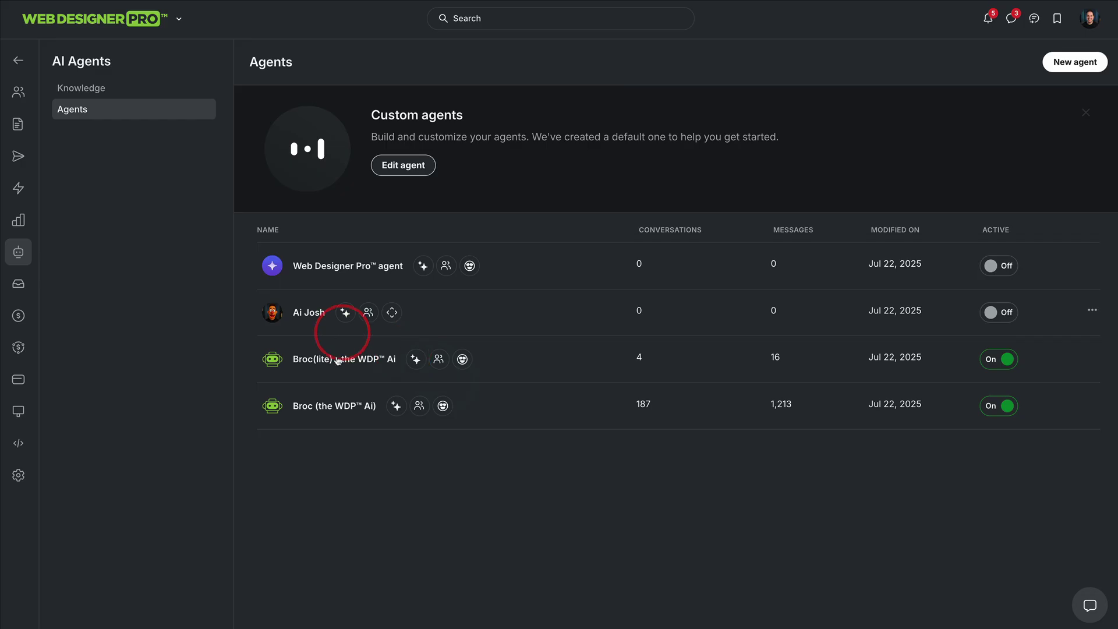
pyautogui.click(351, 360)
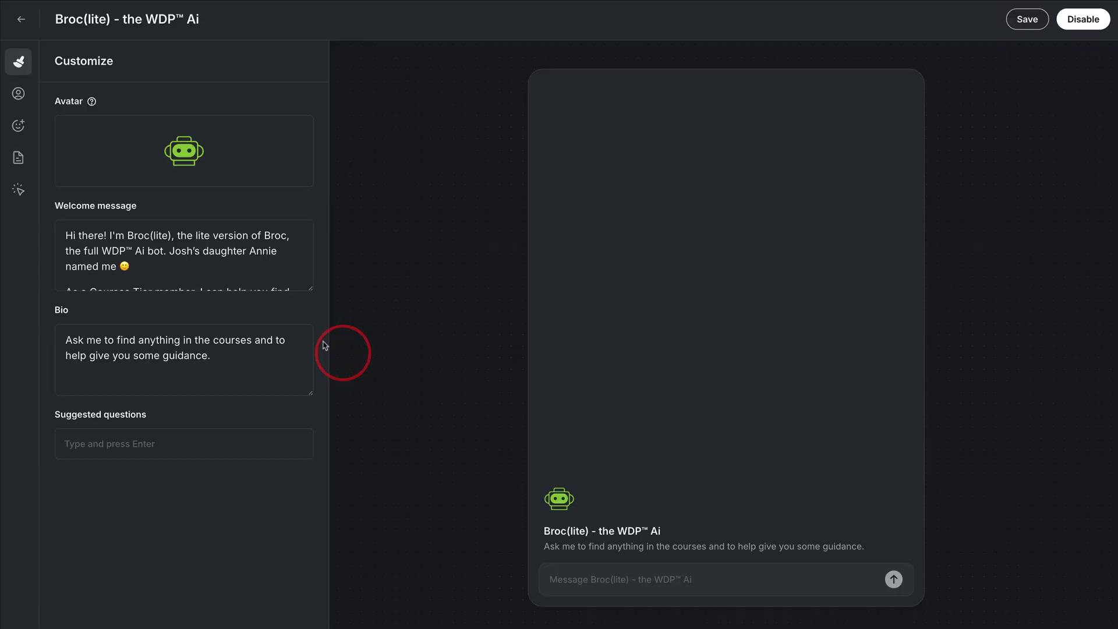
pyautogui.click(19, 189)
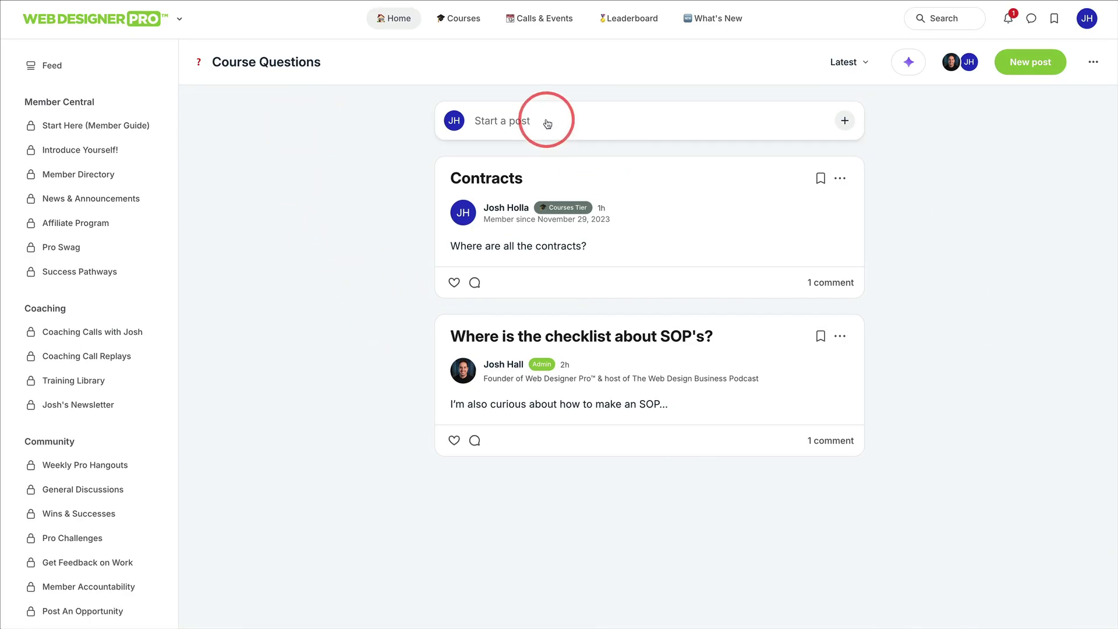
# Publish a Recurring revenue question in Course Questions and expand the agent's full reply
pyautogui.click(548, 123)
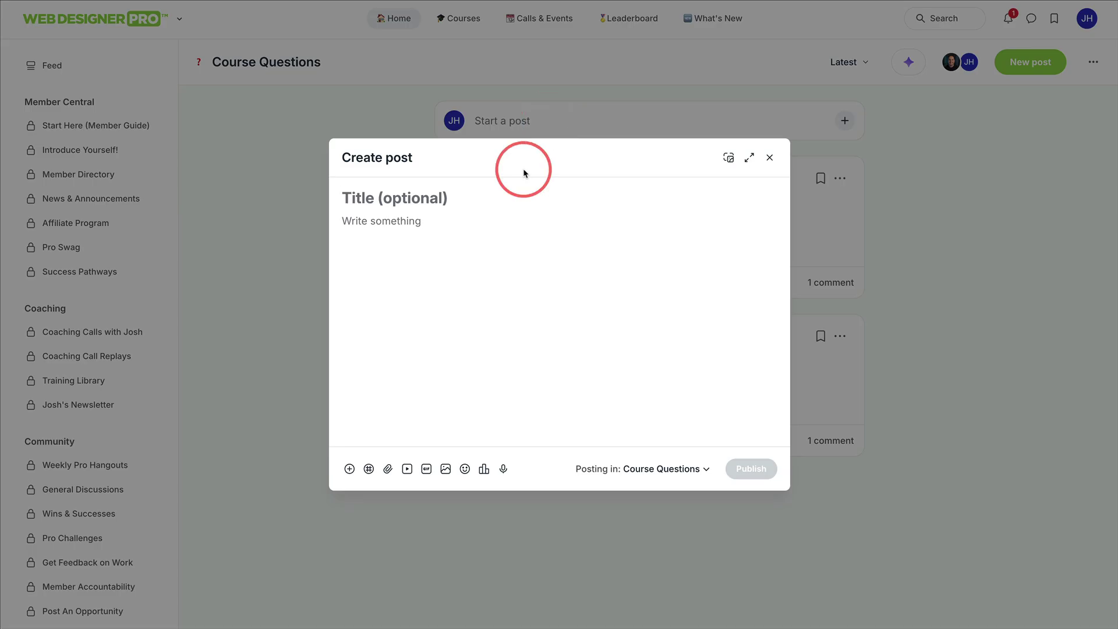
pyautogui.write('Recurring revenue')
pyautogui.write('How can I build my web design recurring revenue?')
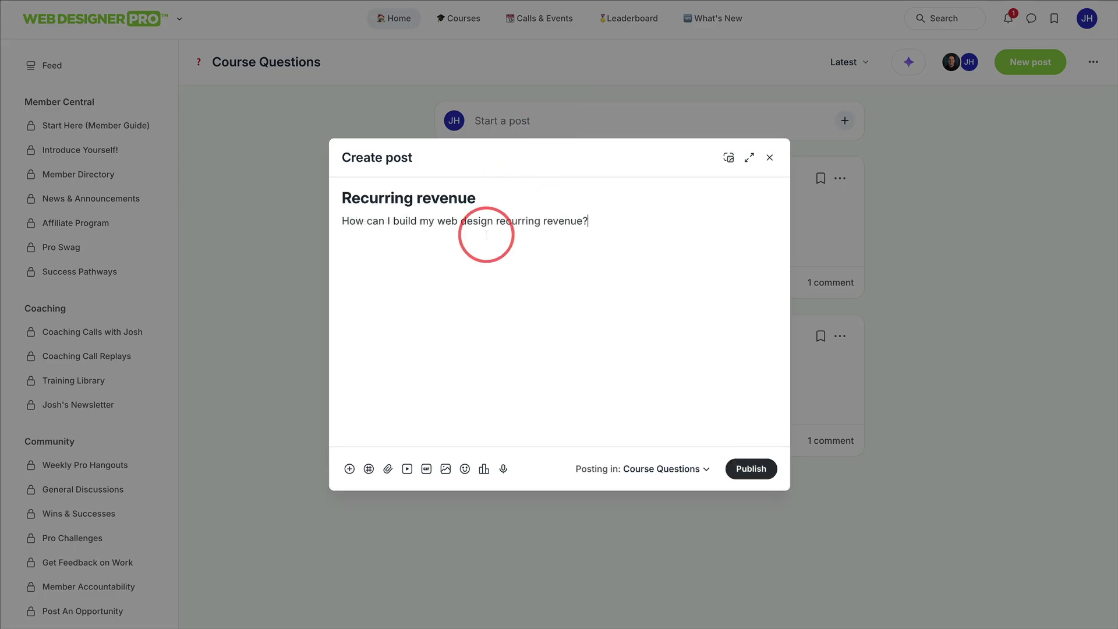
pyautogui.click(745, 469)
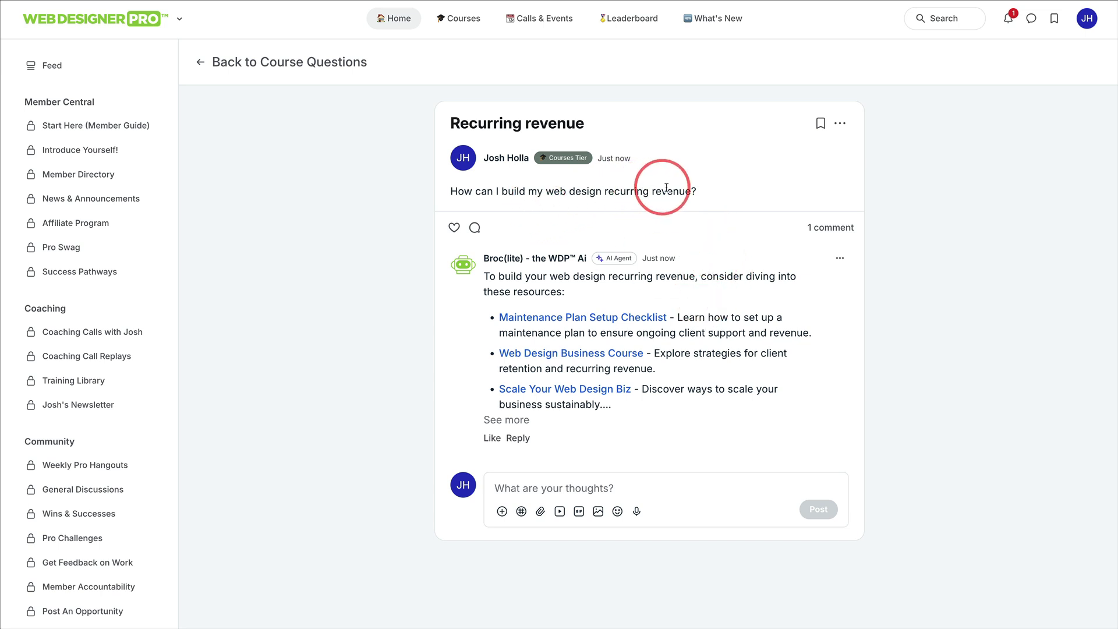
pyautogui.click(506, 420)
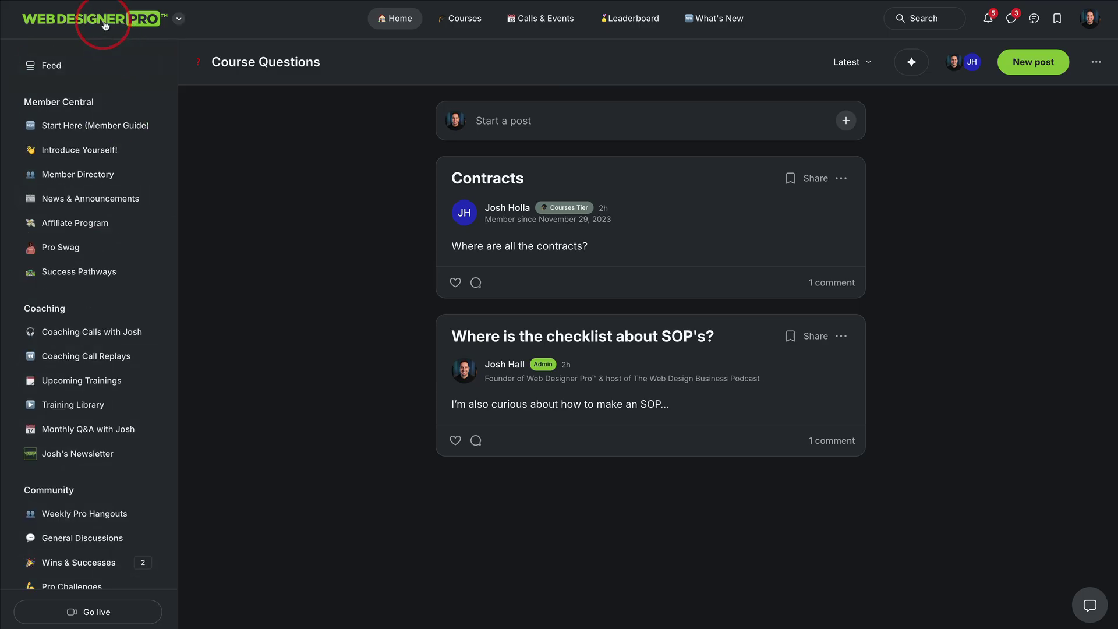
# Visit the AI agents settings, then open the AI Inbox from the admin menu
pyautogui.click(100, 26)
pyautogui.click(54, 167)
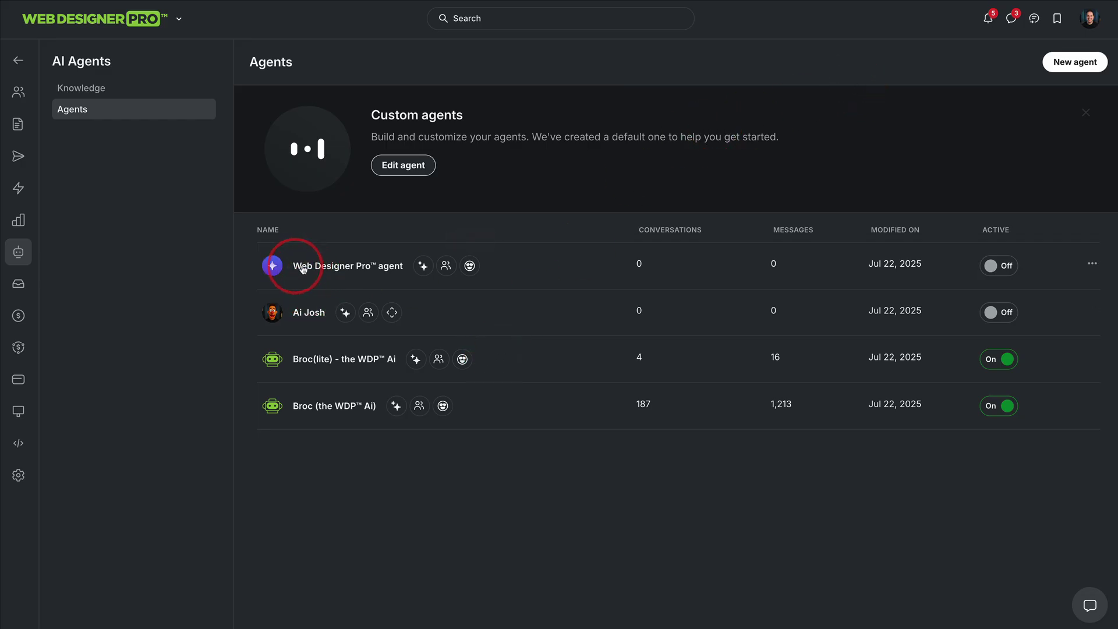
pyautogui.click(85, 22)
pyautogui.click(68, 184)
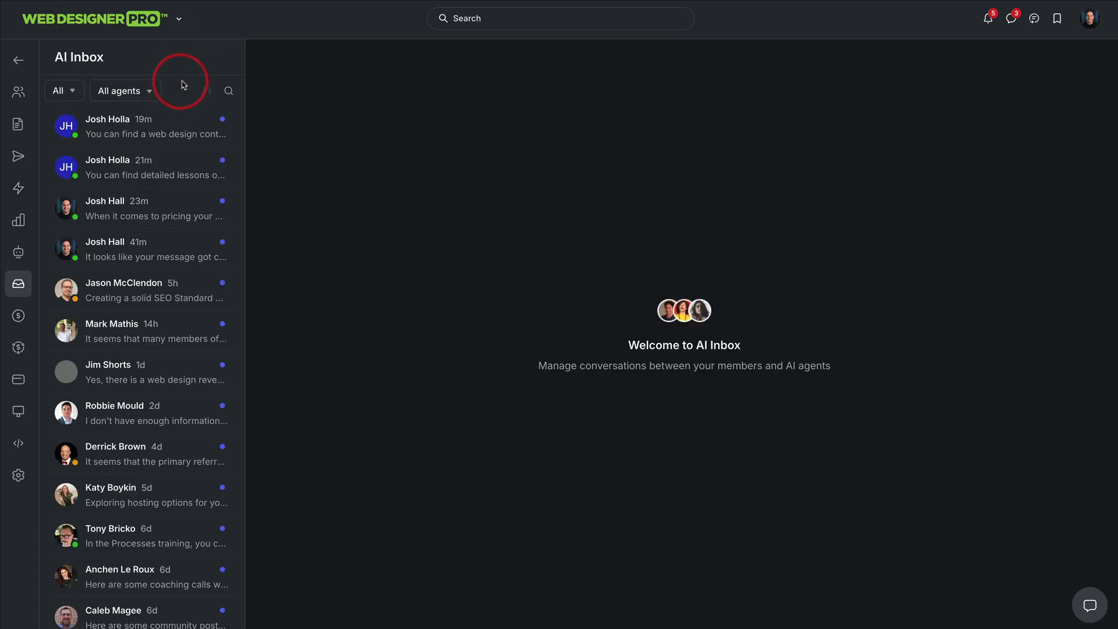
# Filter the AI Inbox to Broc(lite), read the pricing conversation, and return to the feed
pyautogui.click(132, 93)
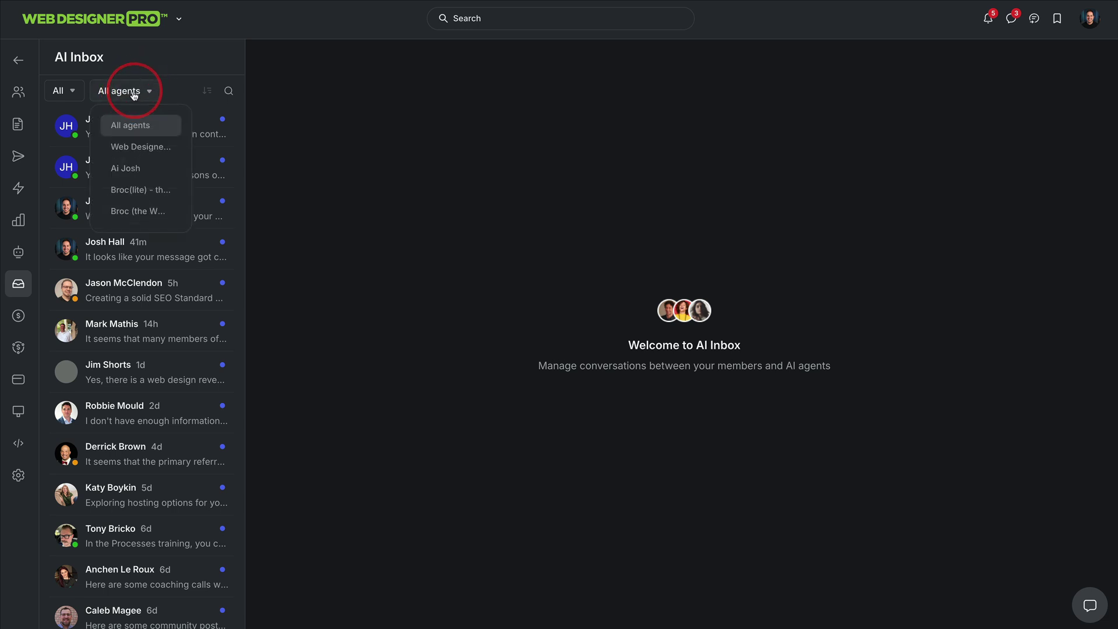
pyautogui.click(135, 187)
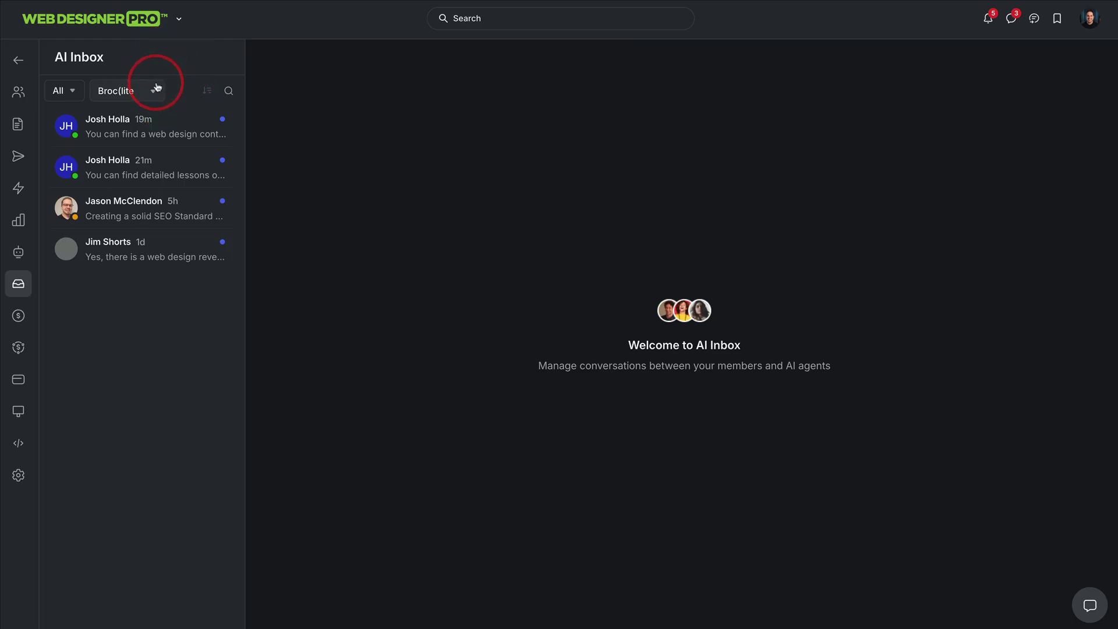
pyautogui.click(144, 127)
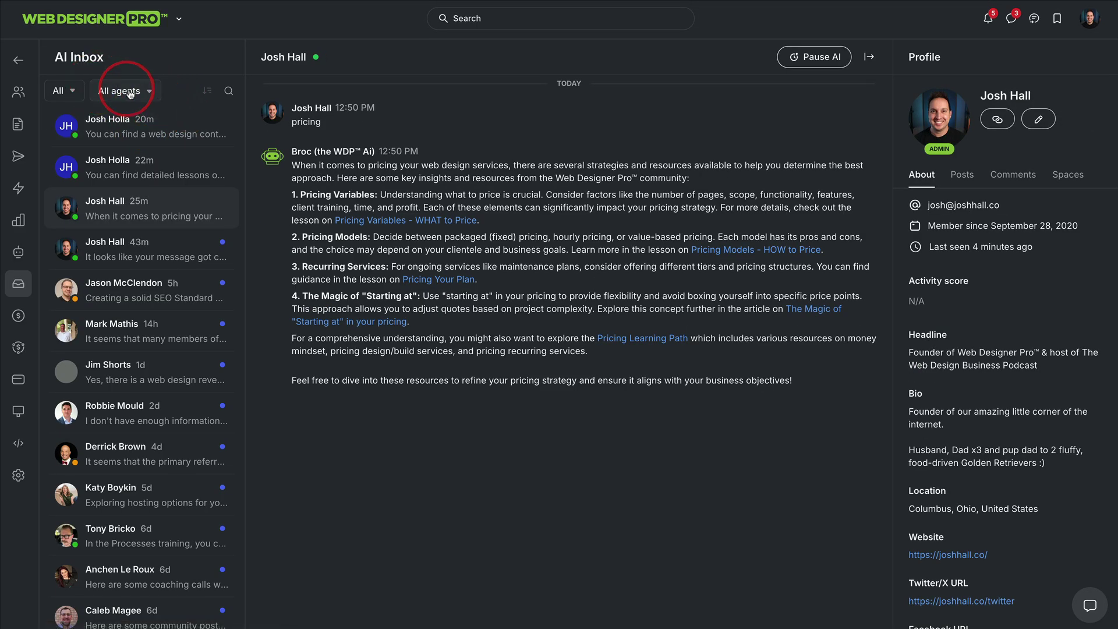
pyautogui.click(130, 94)
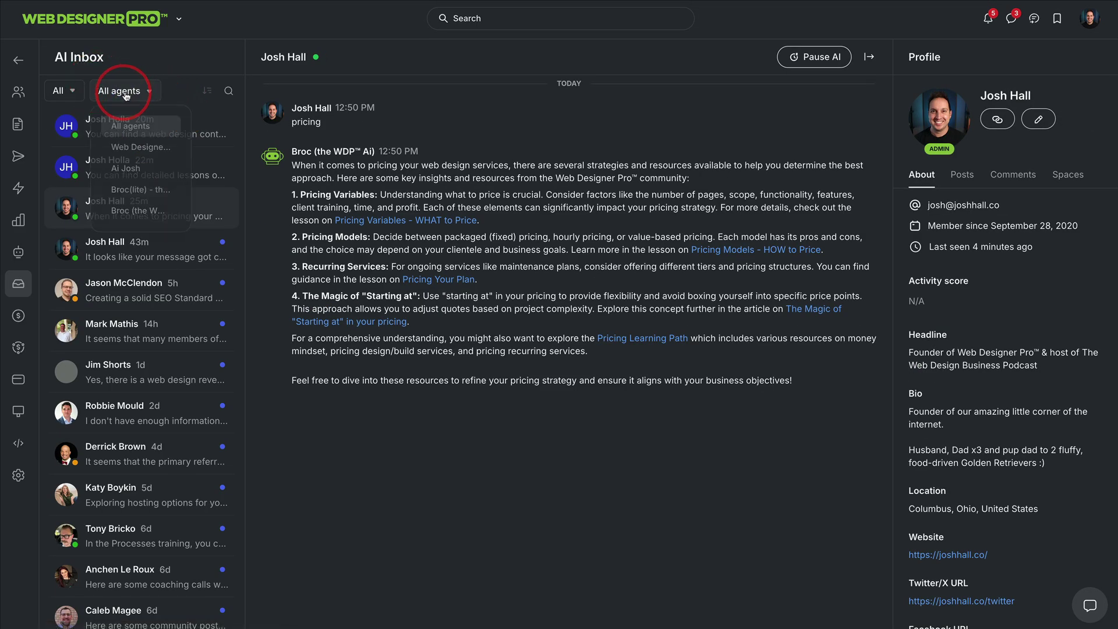
pyautogui.click(162, 79)
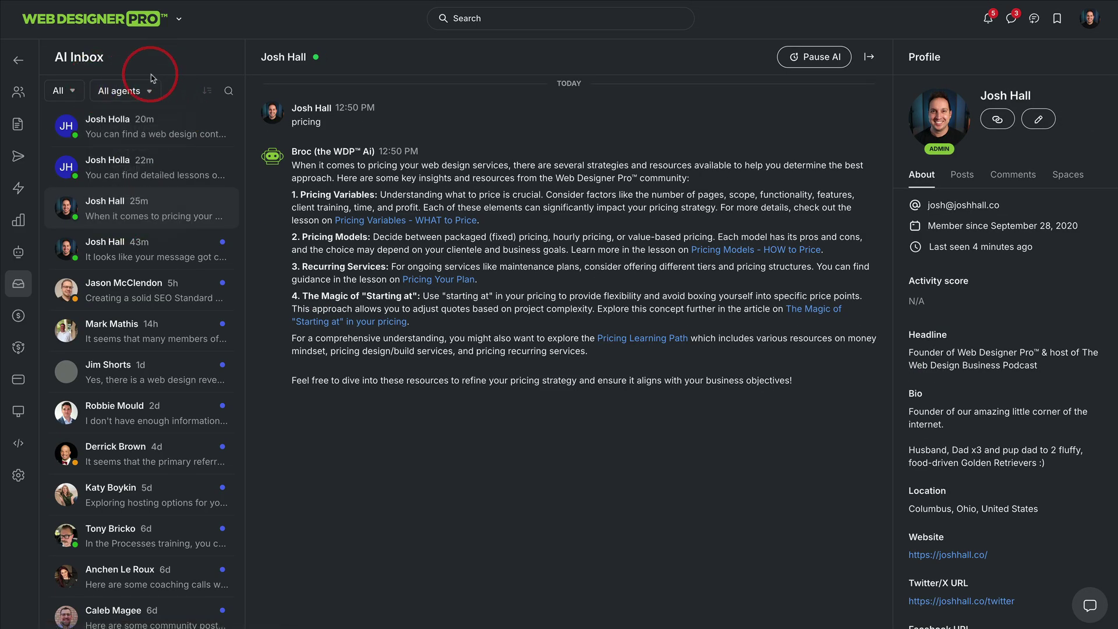
pyautogui.click(19, 60)
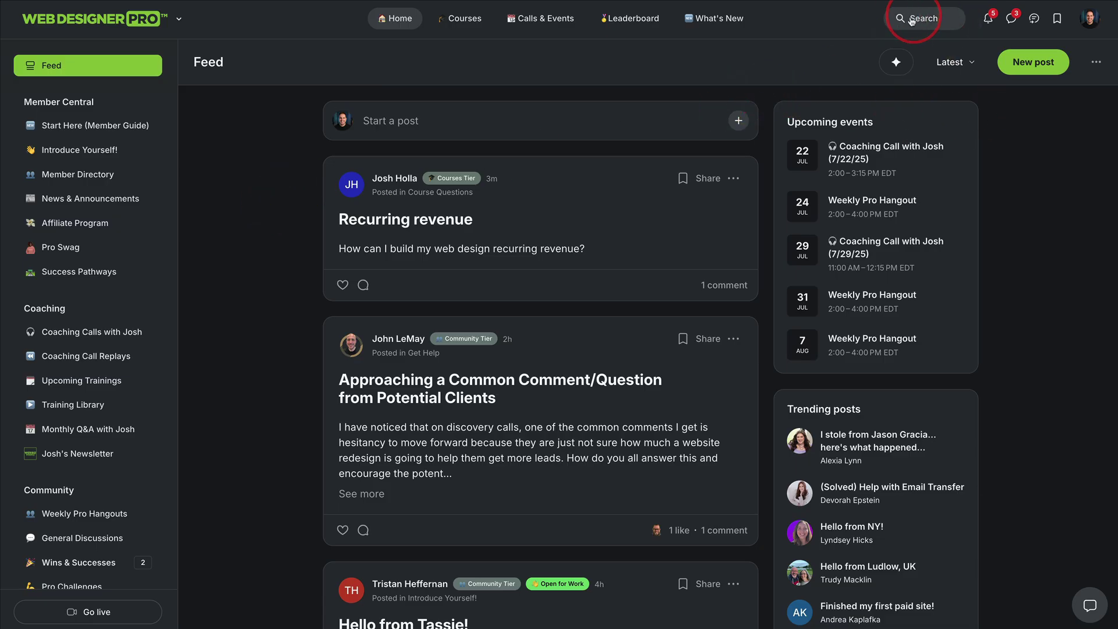
# Generate an AI summary of the feed for the last 7 days, then close the summary panel
pyautogui.click(889, 64)
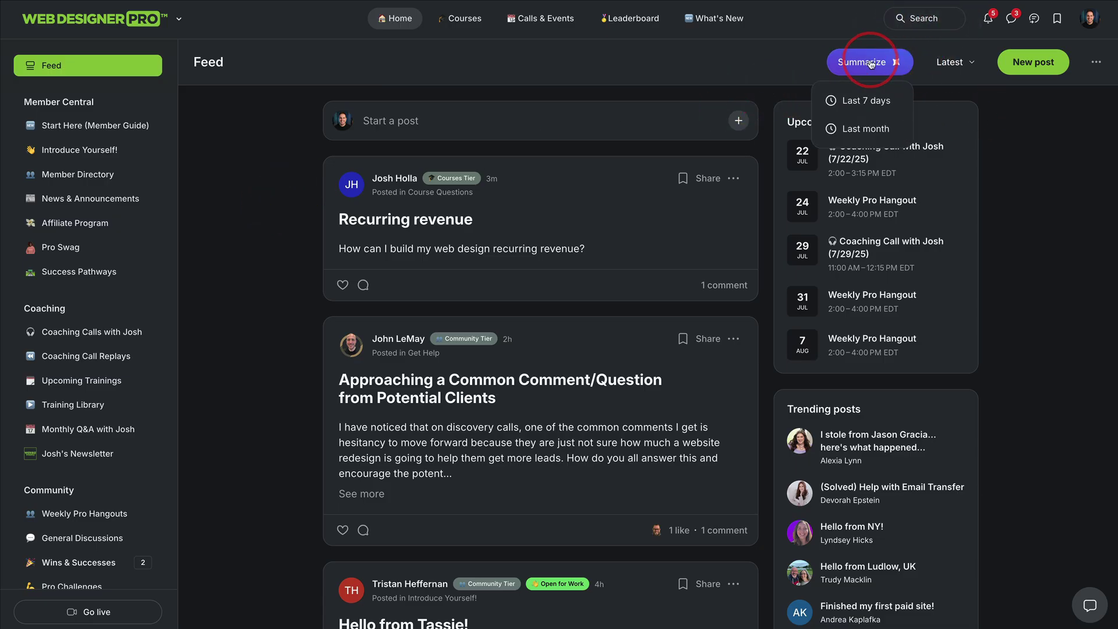
pyautogui.click(872, 111)
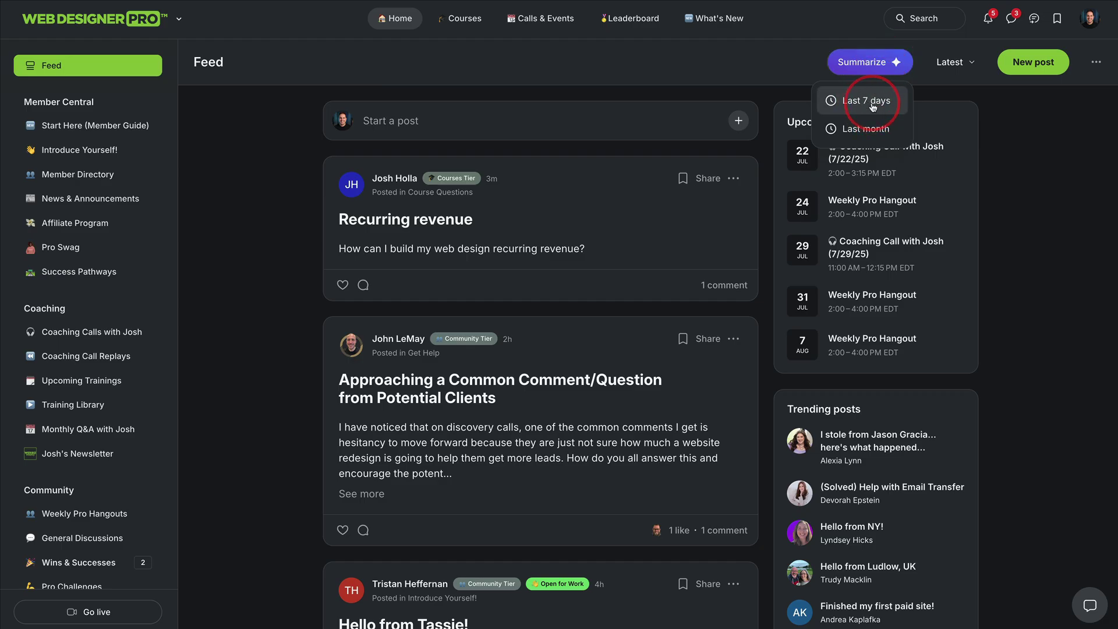
pyautogui.click(884, 100)
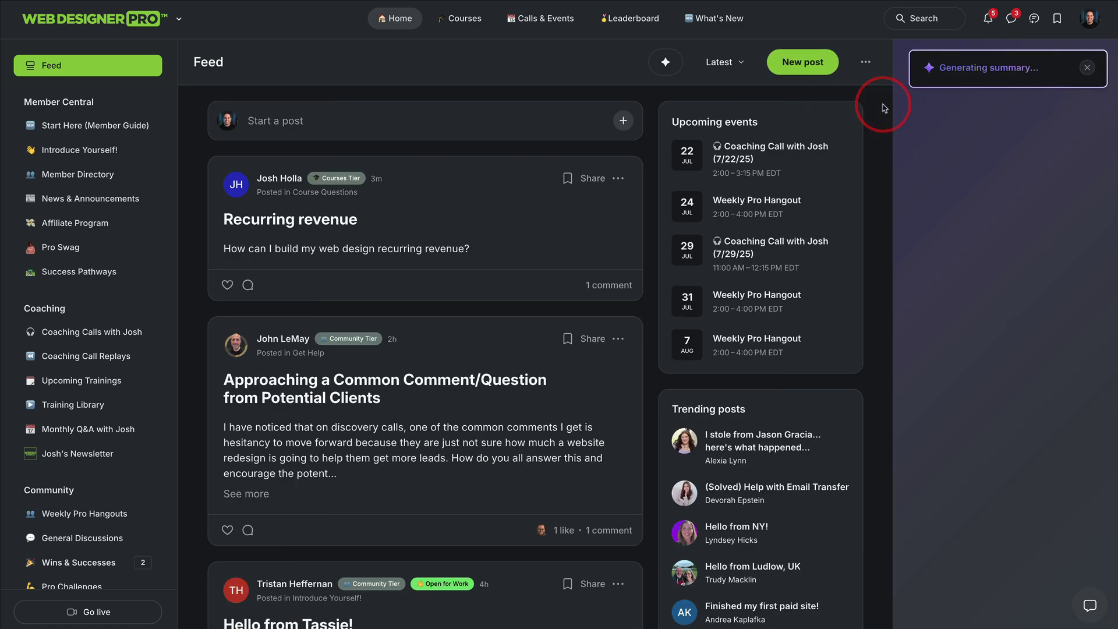
pyautogui.scroll(-4, 1004, 185)
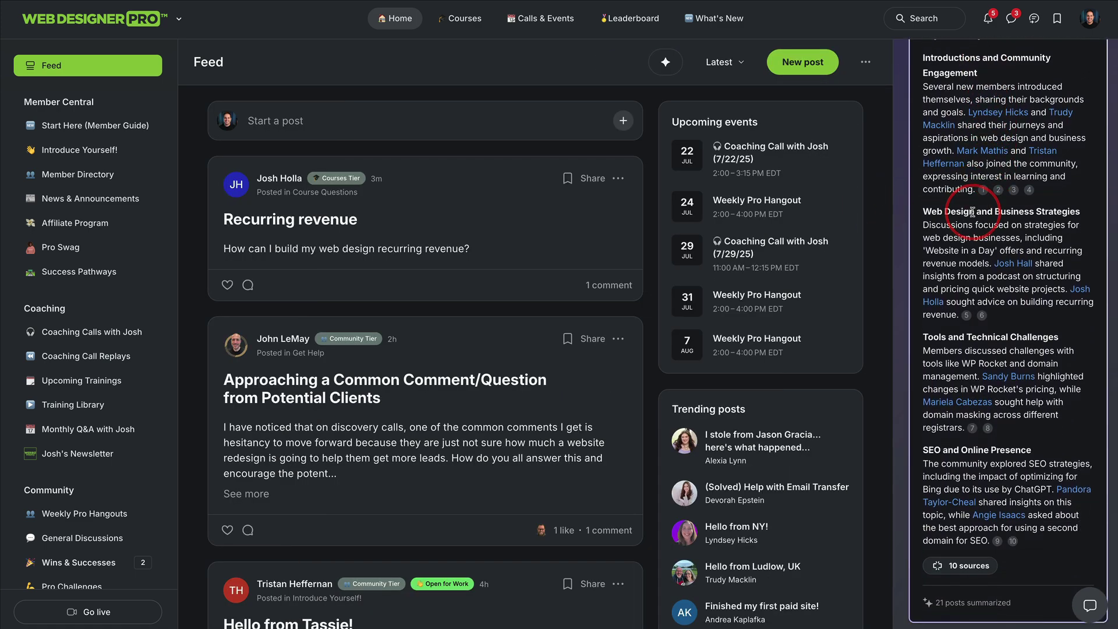
pyautogui.scroll(5, 973, 229)
pyautogui.click(1095, 62)
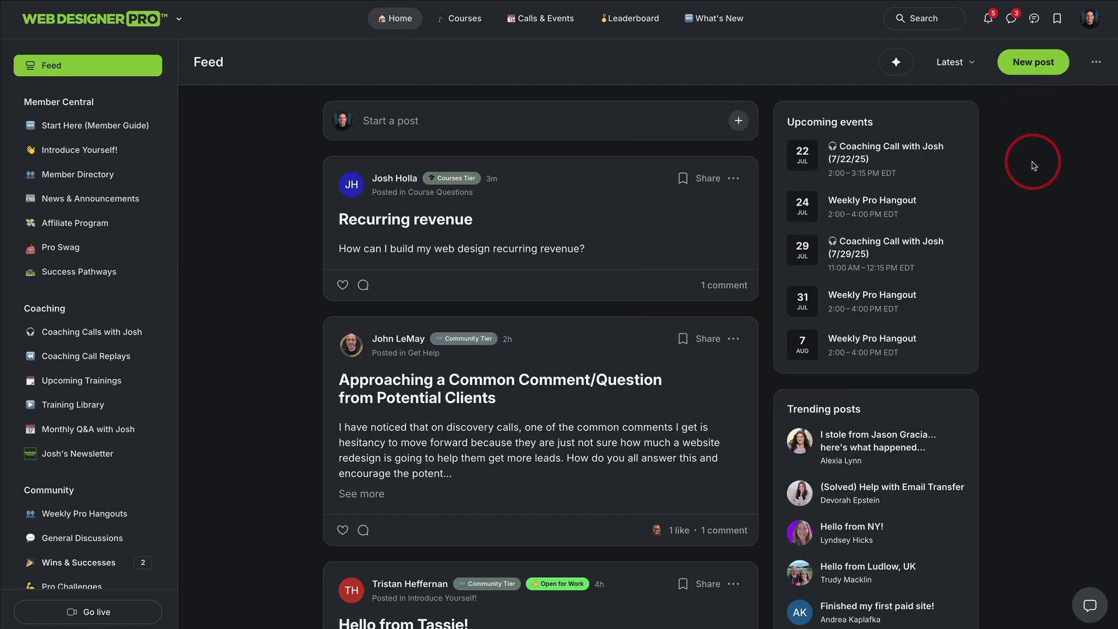
# Open the full 'Finished my first paid site!' post to see its conversation summary
pyautogui.scroll(-7, 1031, 166)
pyautogui.scroll(-10, 1032, 163)
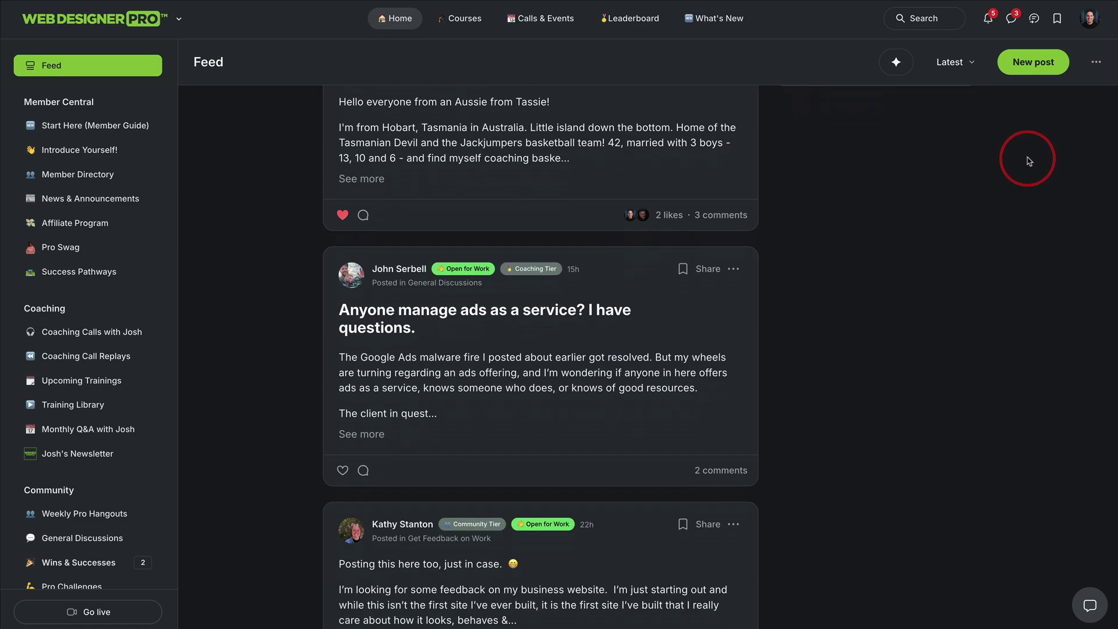
pyautogui.scroll(-6, 962, 216)
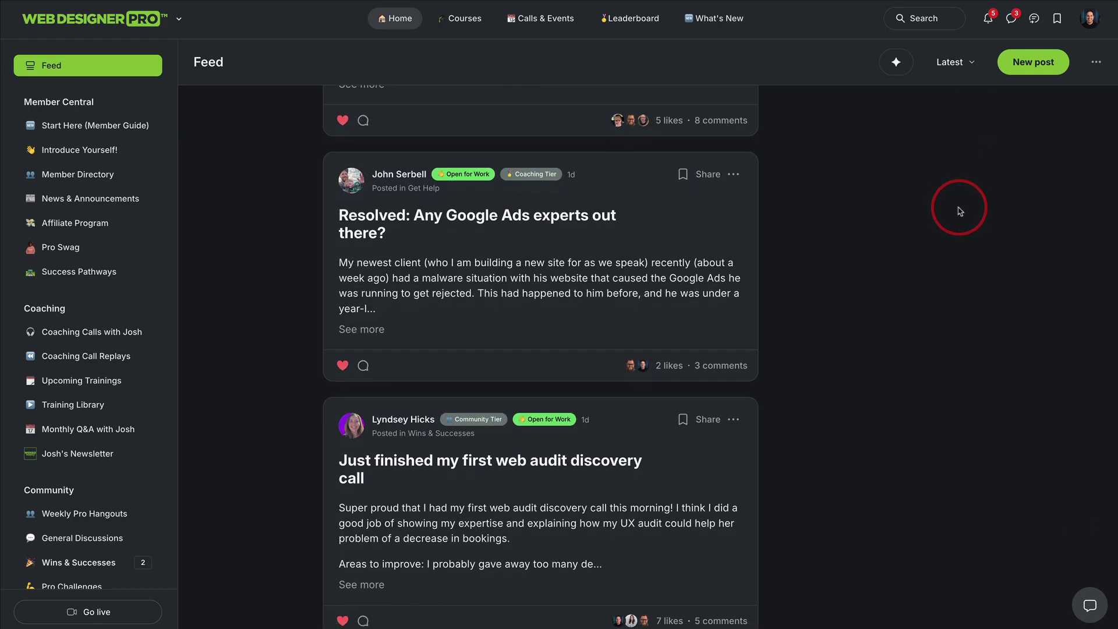
pyautogui.scroll(-12, 944, 213)
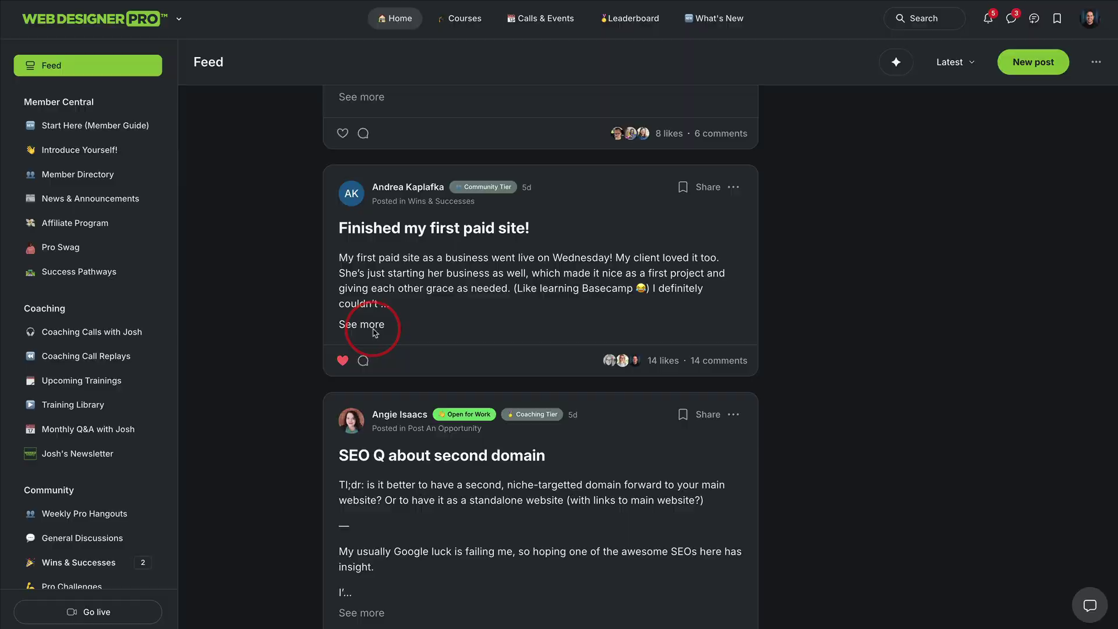
pyautogui.click(361, 324)
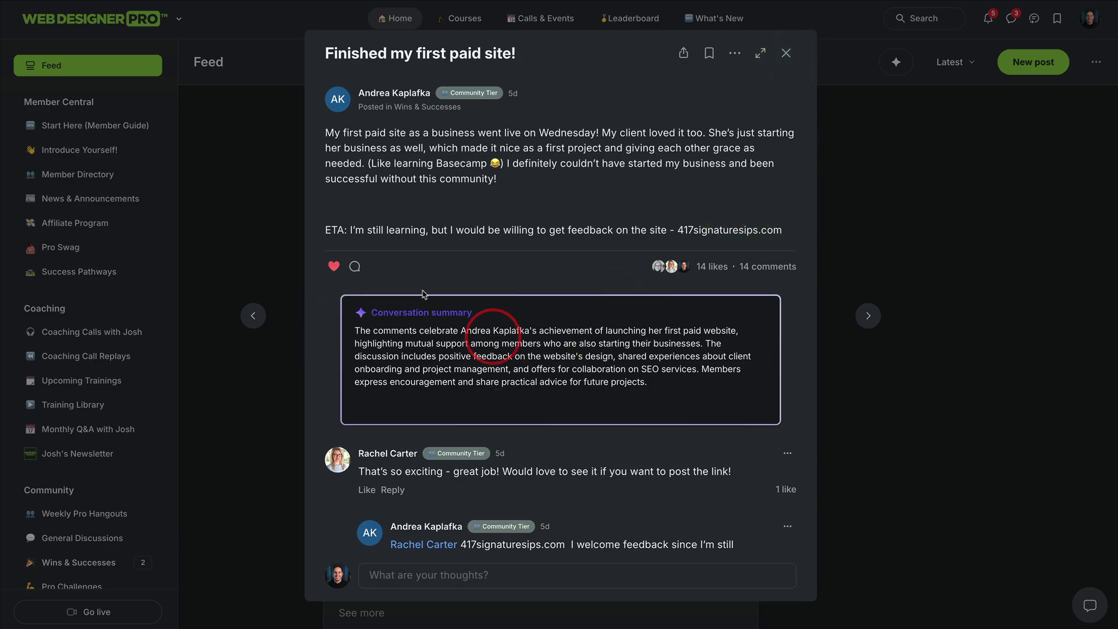
# Close the paid-site post and go to AI Agents from the community admin menu
pyautogui.click(786, 53)
pyautogui.click(178, 18)
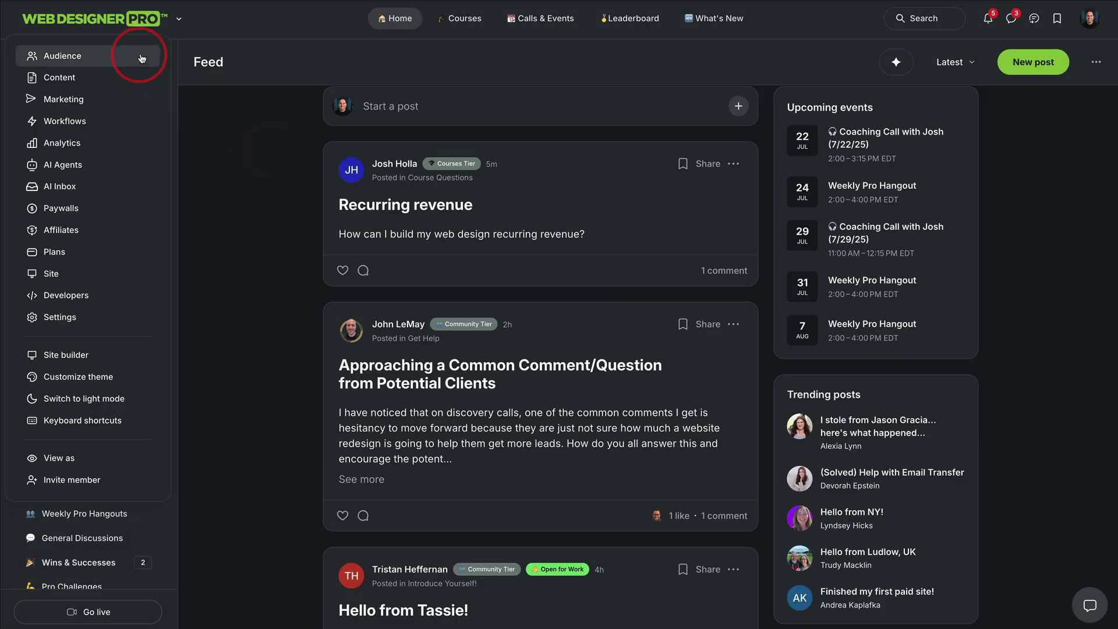
pyautogui.click(96, 169)
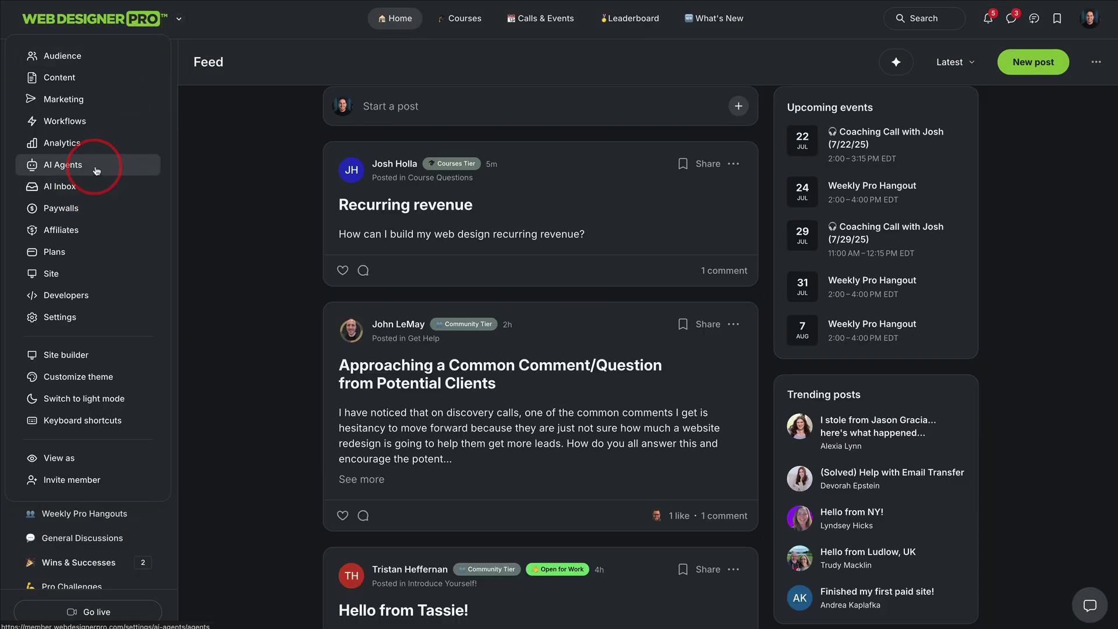